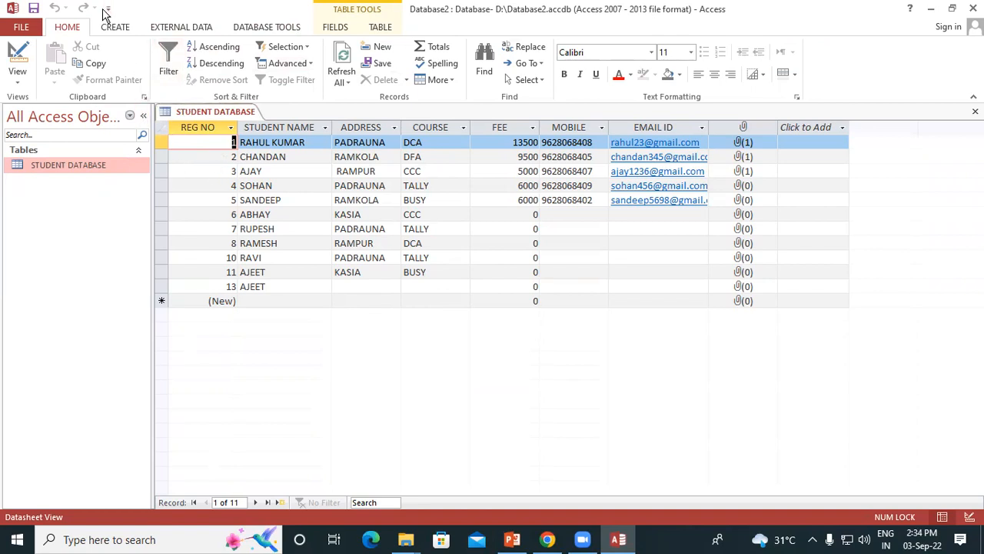
Close the open STUDENT DATABASE table
right_click(194, 112)
left_click(214, 123)
right_click(219, 113)
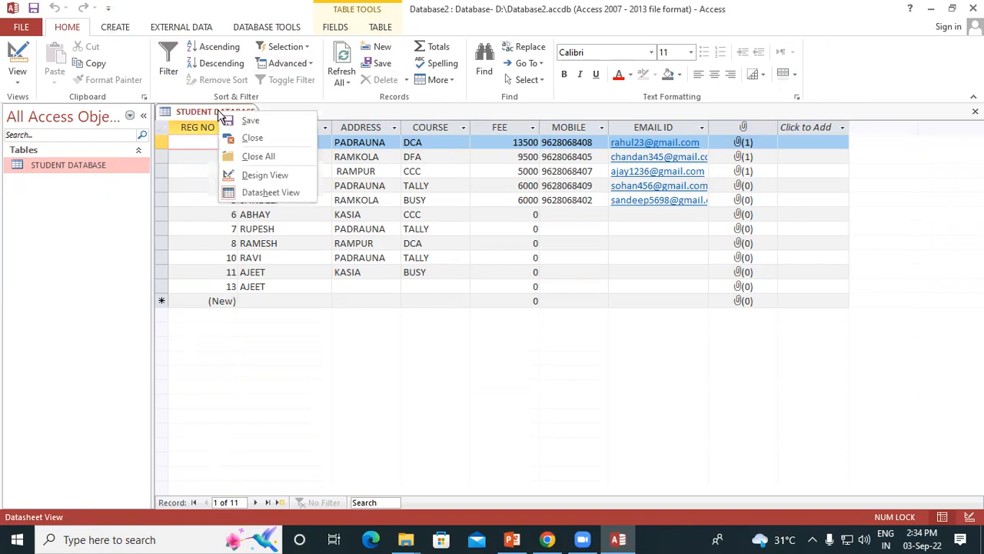
left_click(233, 137)
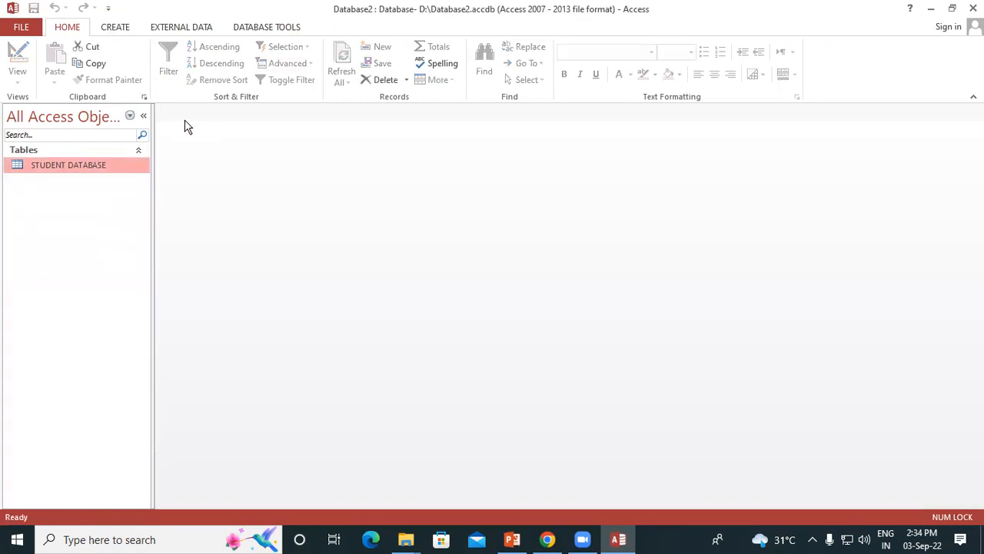
Create a blank form, switch it to Design View and bring up the form design controls
left_click(122, 30)
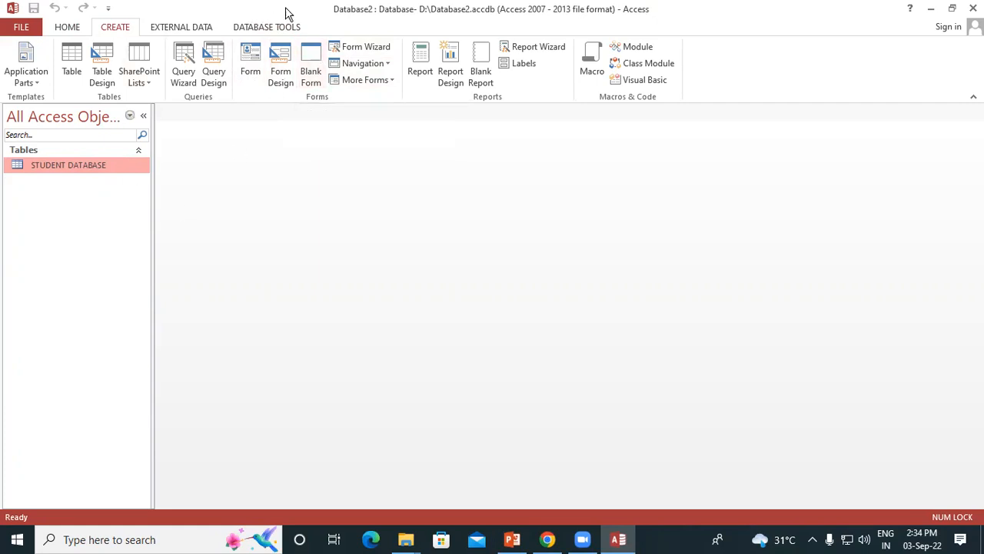
left_click(315, 68)
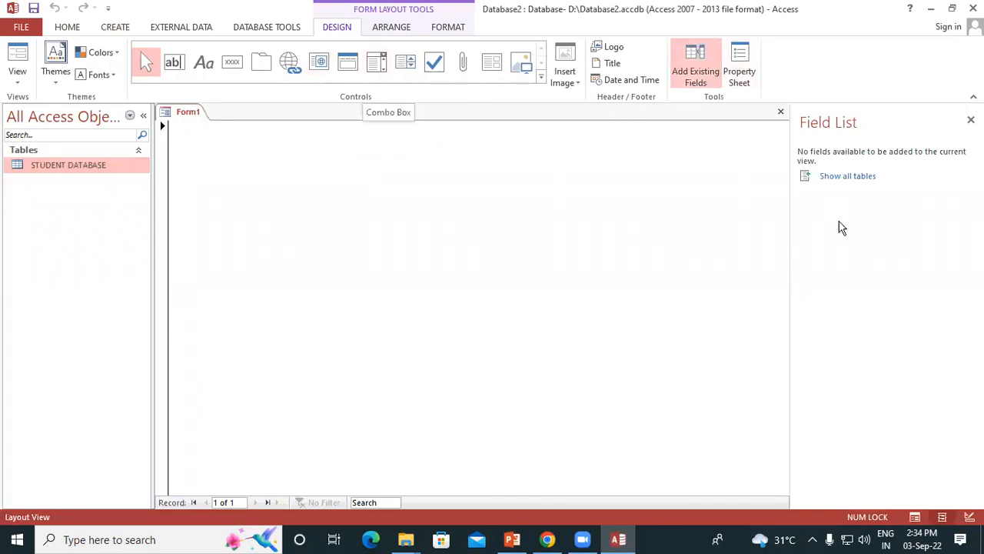
left_click(19, 89)
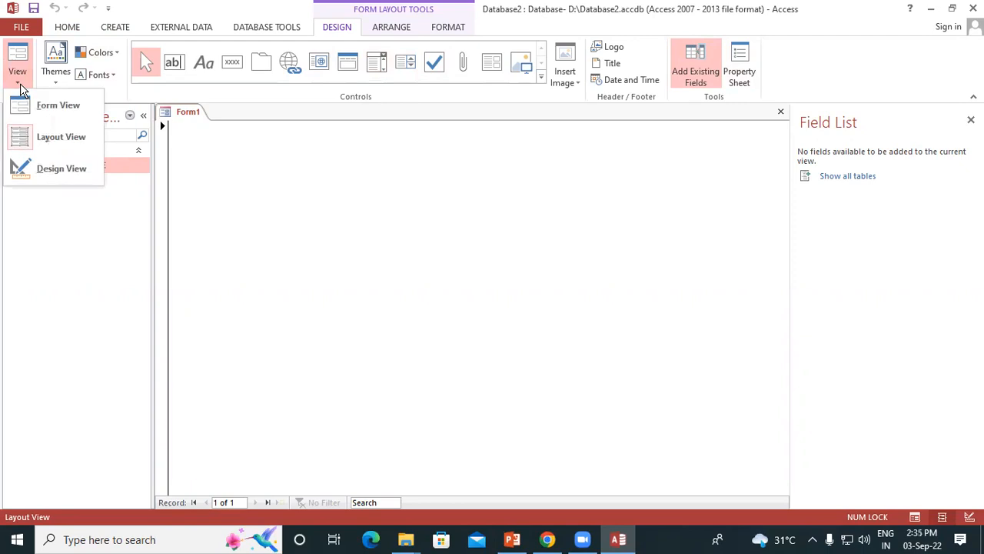
left_click(47, 170)
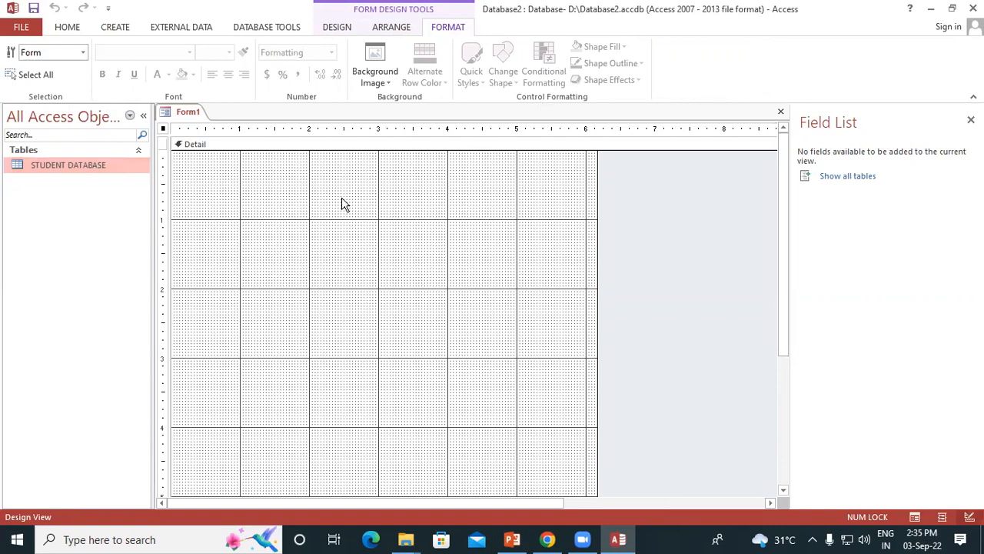
left_click(306, 187)
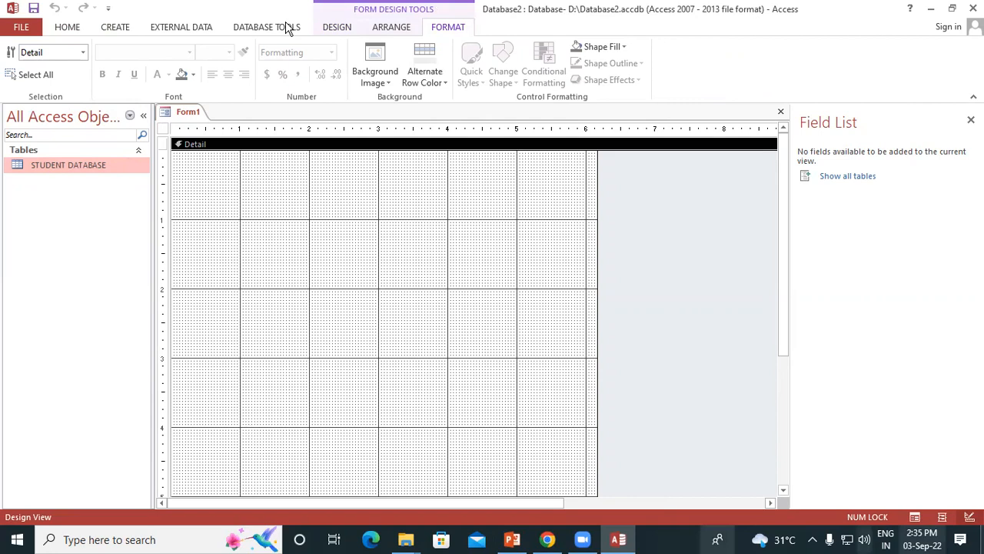
scroll(307, 27, "up", 2)
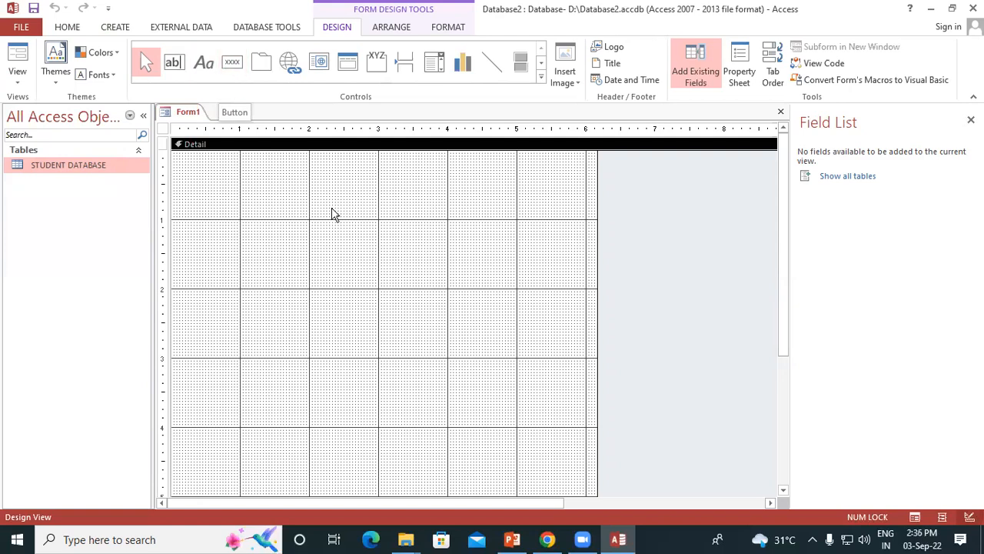
Add the REG NO, STUDENT NAME, ADDRESS, COURSE, FEE, MOBILE, EMAIL ID and PHOTO fields of the STUDENT DATABASE table to the form
left_click(843, 183)
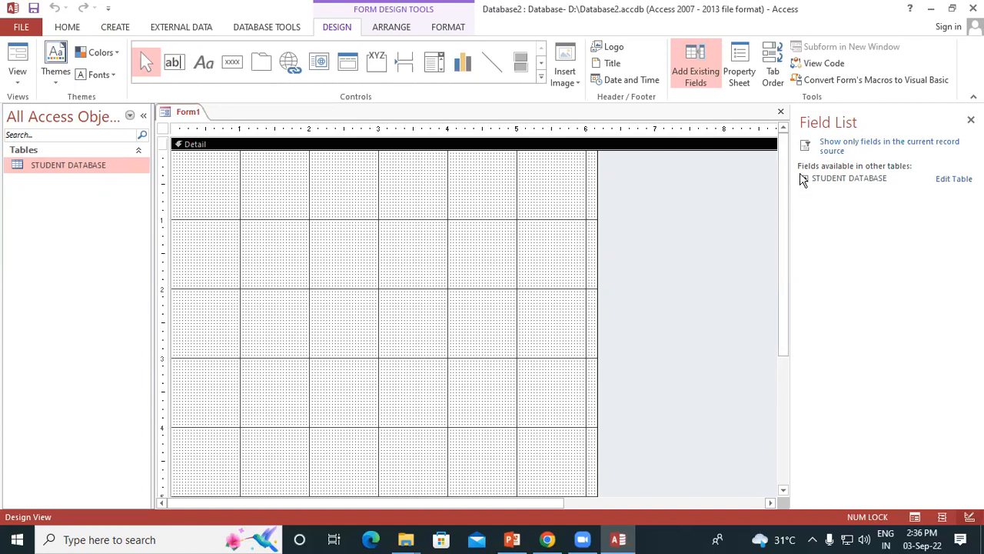
left_click(805, 180)
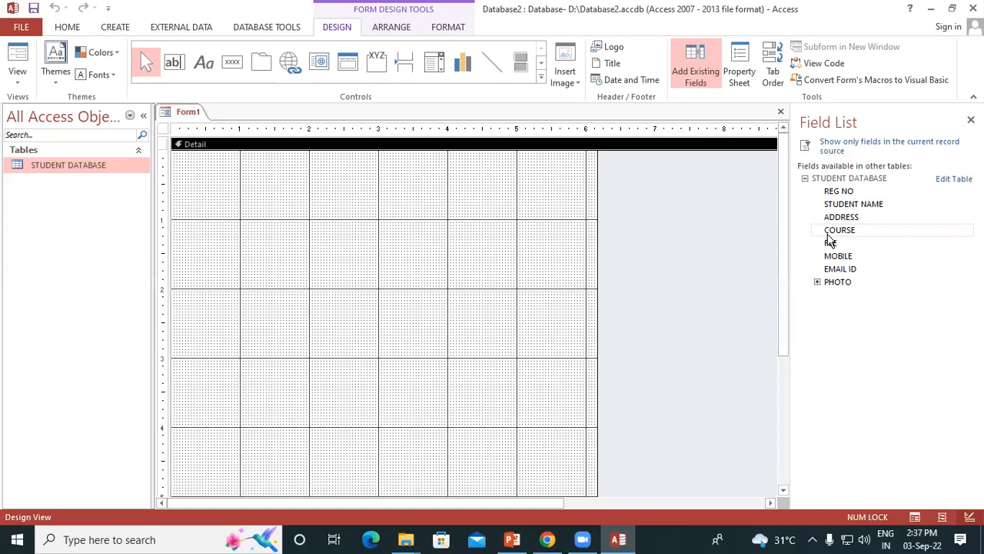
double_click(838, 193)
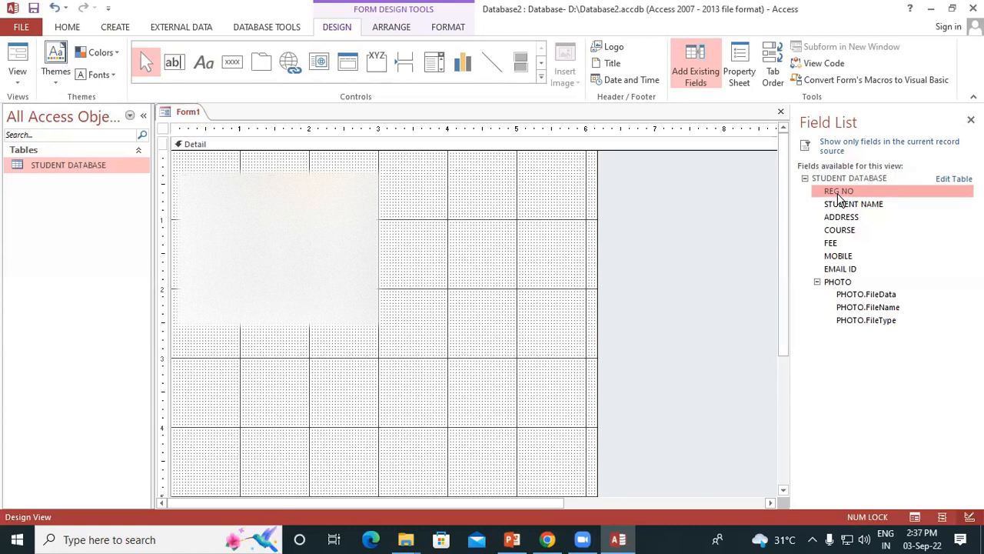
left_click(830, 205)
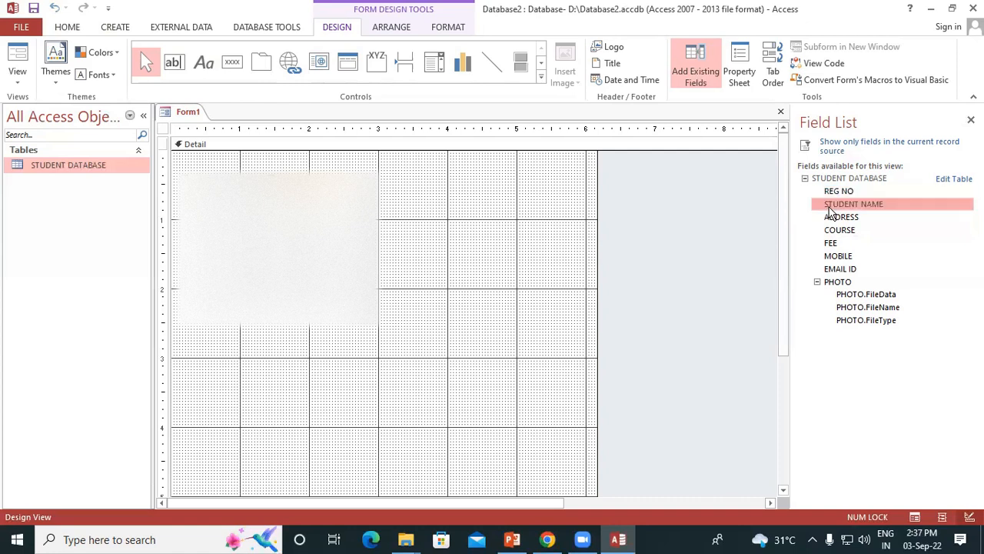
left_click(832, 217)
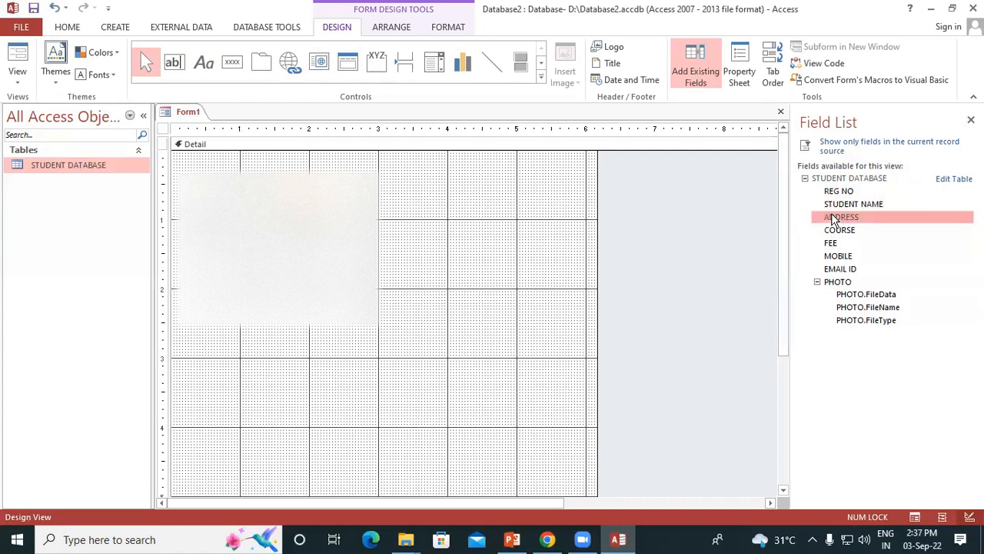
left_click(835, 232)
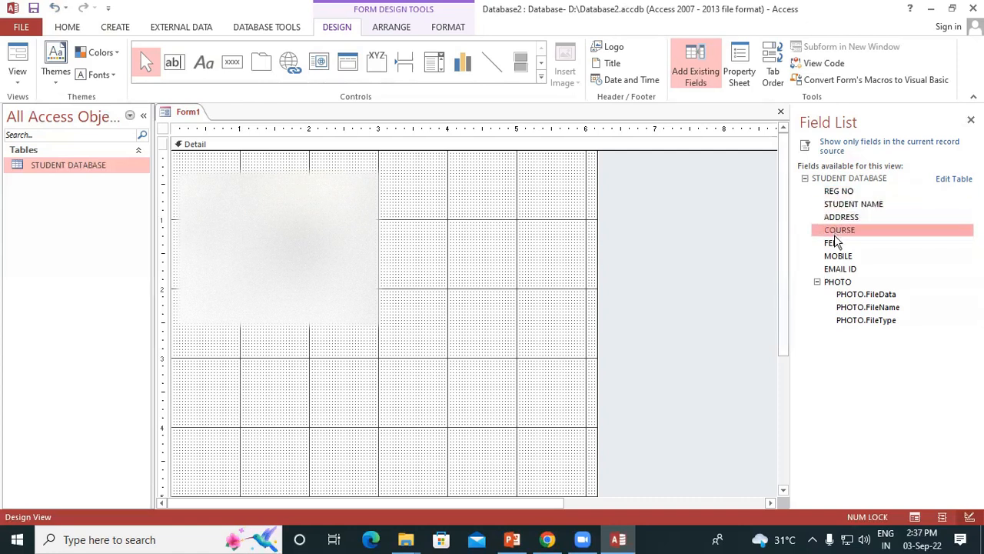
left_click(832, 243)
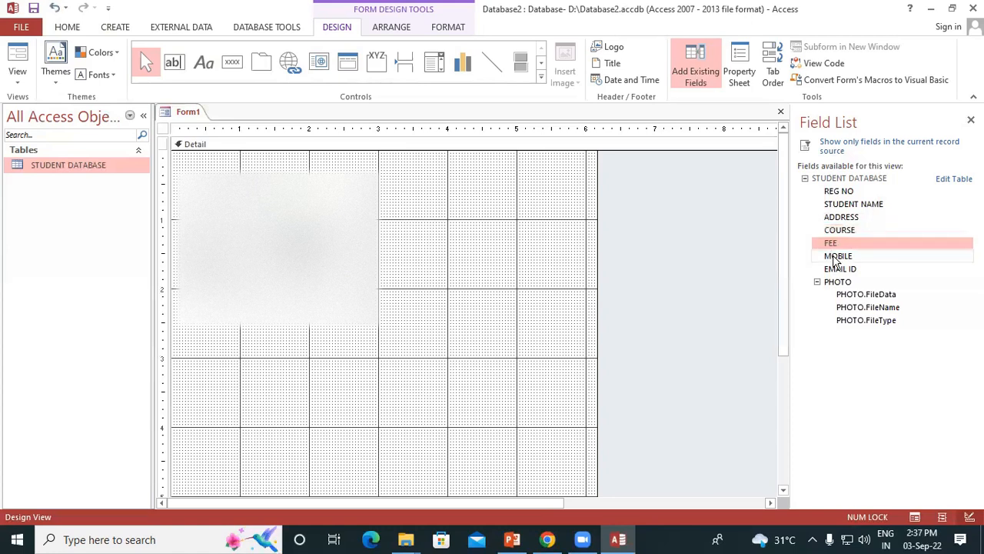
left_click(835, 258)
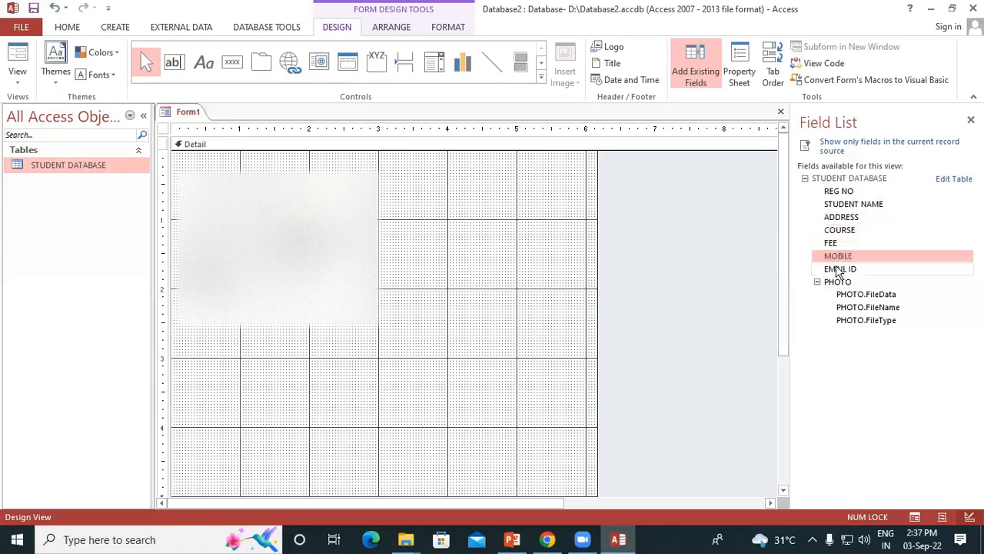
double_click(838, 271)
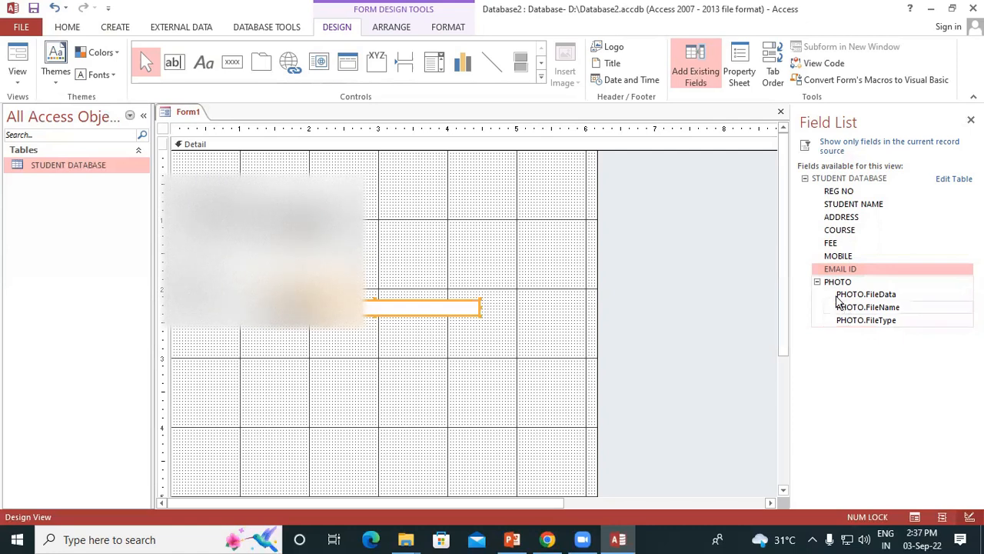
double_click(830, 283)
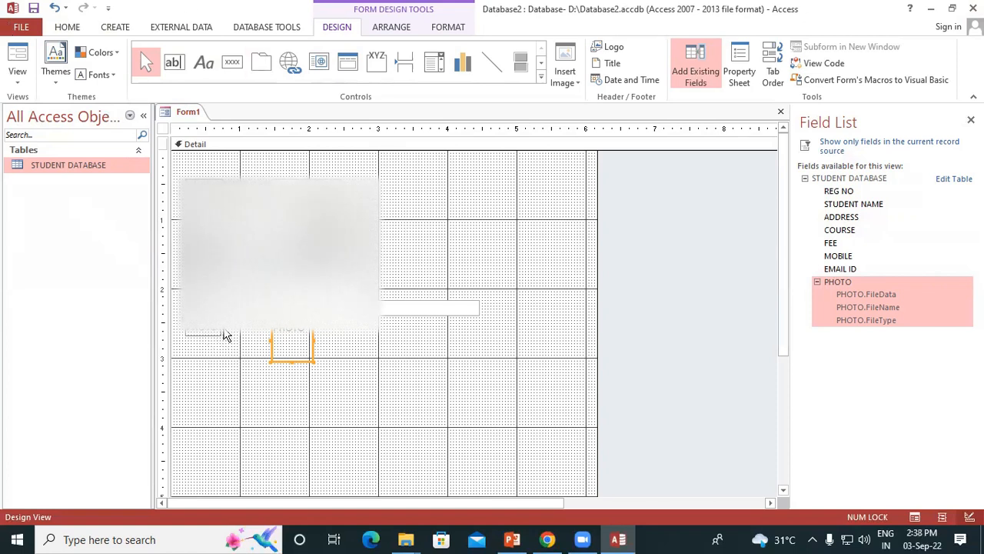
Move the PHOTO attachment frame beside the upper fields, at about 3 inches on the horizontal ruler
left_click_drag(269, 330, 381, 176)
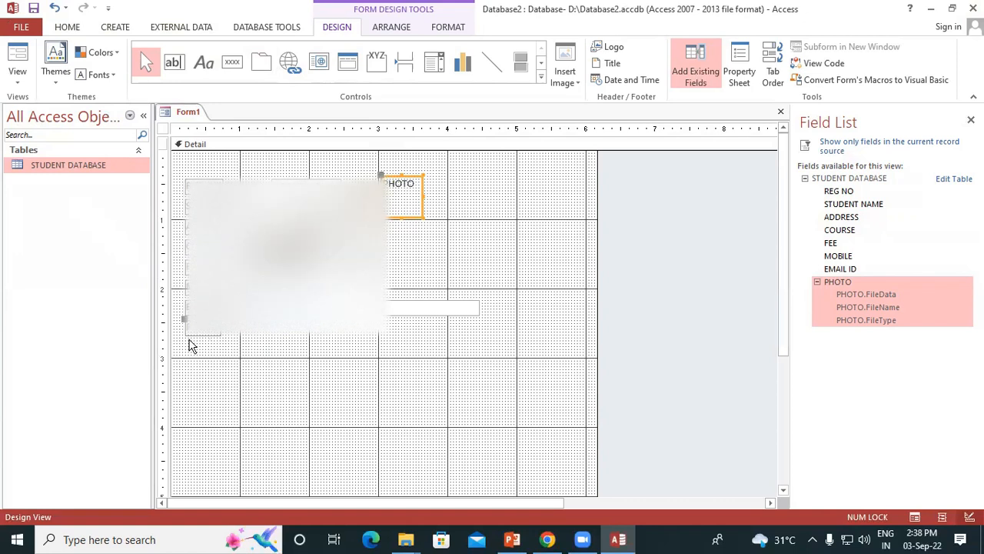
left_click(192, 337)
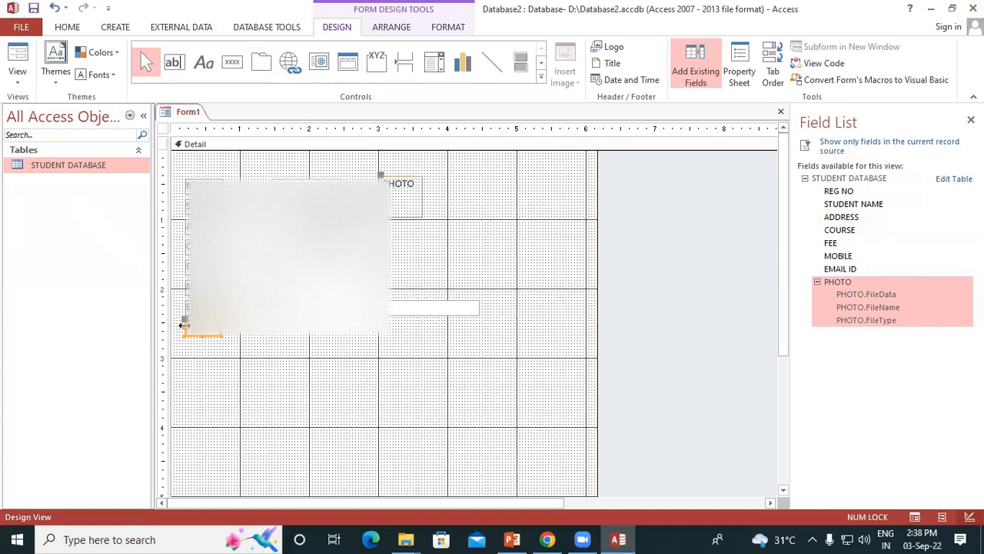
left_click_drag(184, 318, 395, 281)
left_click_drag(396, 213, 397, 214)
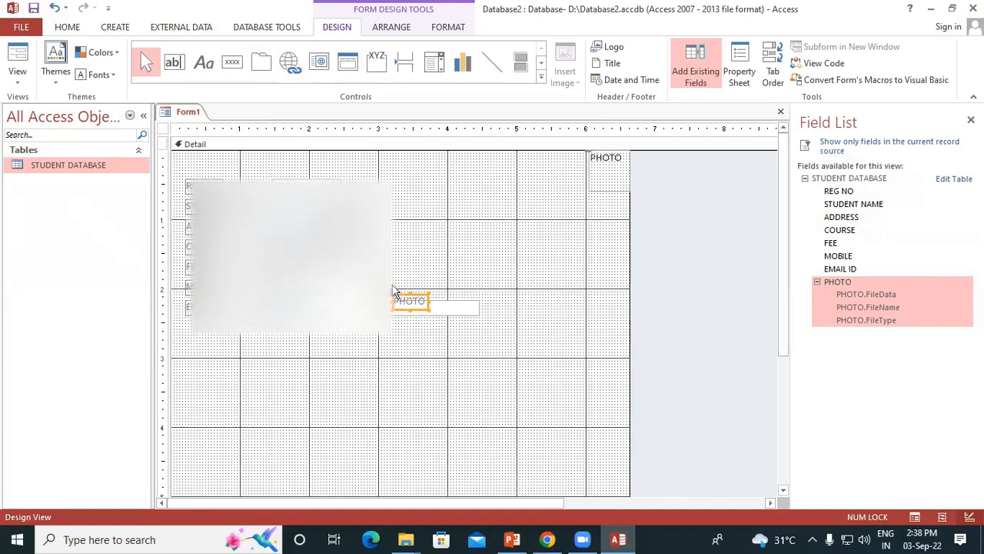
left_click_drag(593, 158, 372, 187)
Move the PHOTO label directly beneath the photo frame and deselect the controls
left_click(181, 319)
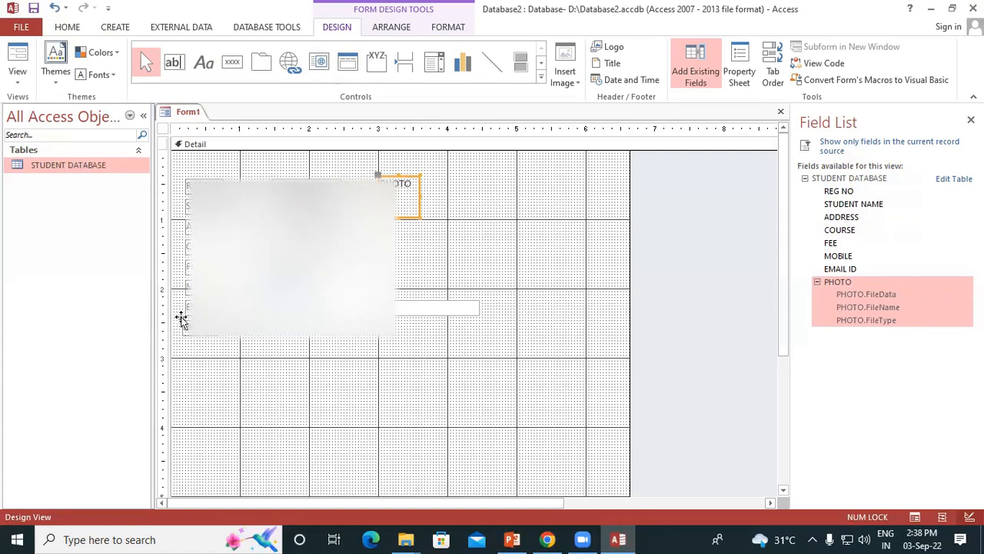
left_click(181, 321)
left_click_drag(181, 321, 380, 226)
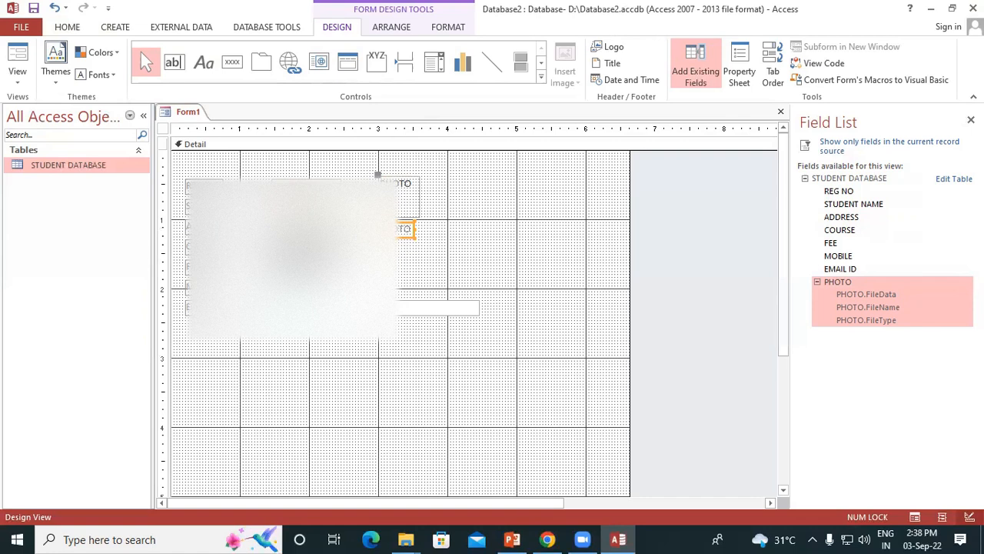
left_click(412, 198)
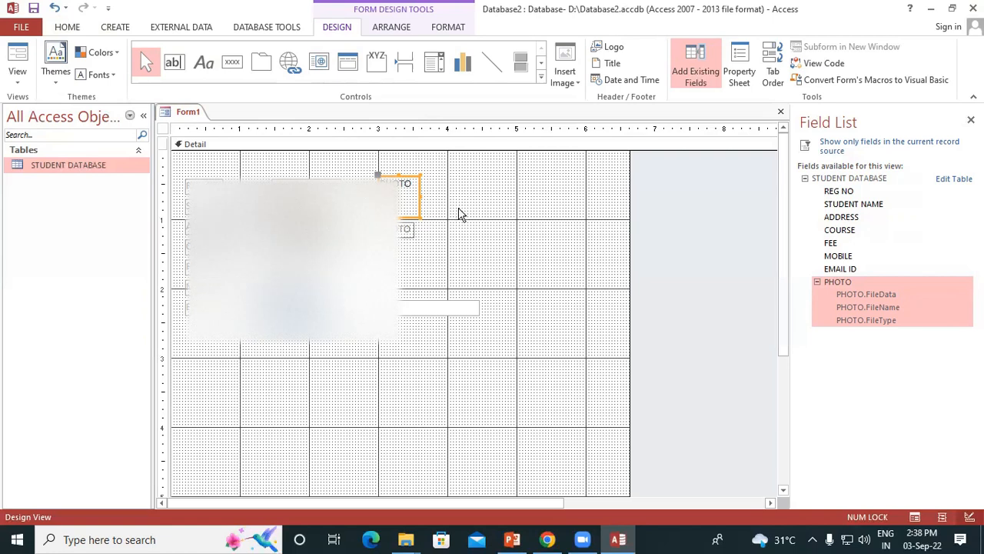
left_click(457, 213)
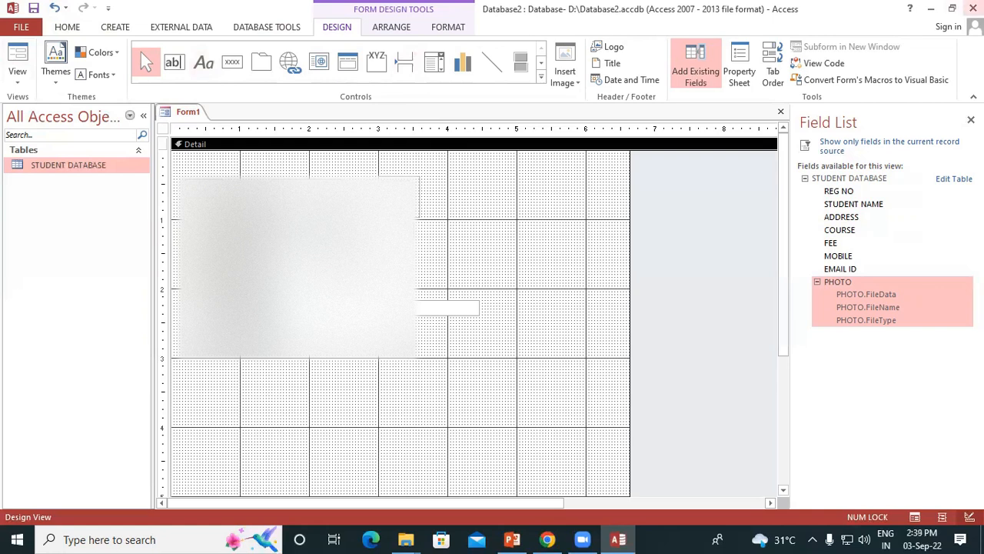
Enter BASE in the STUDENT NAME text box on the form and deselect it
left_click(306, 206)
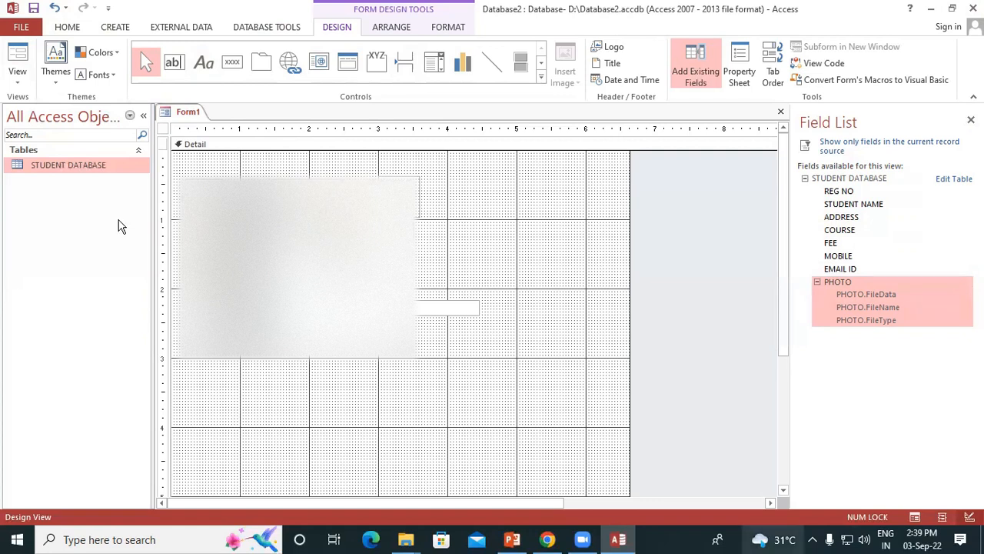
left_click_drag(341, 206, 342, 206)
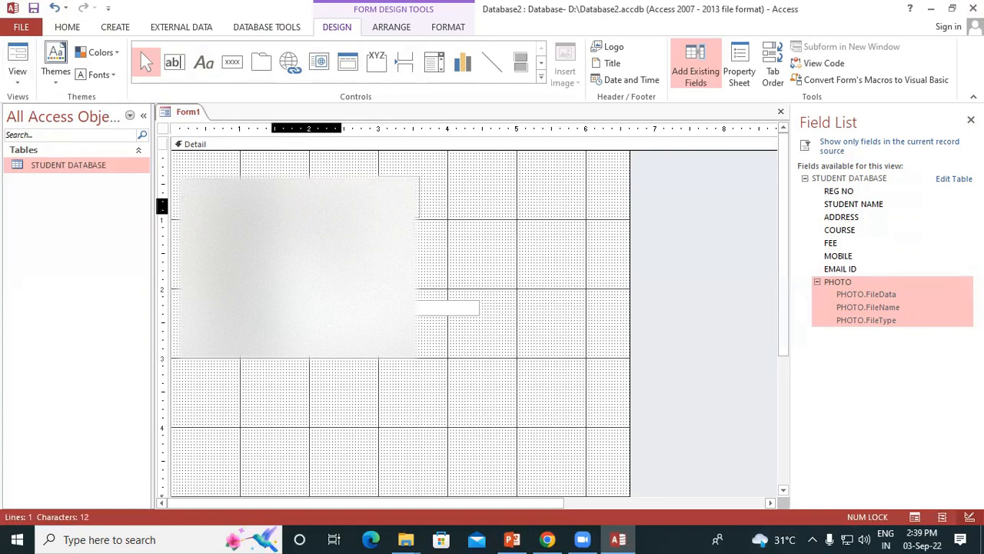
type("BASE")
key("Return")
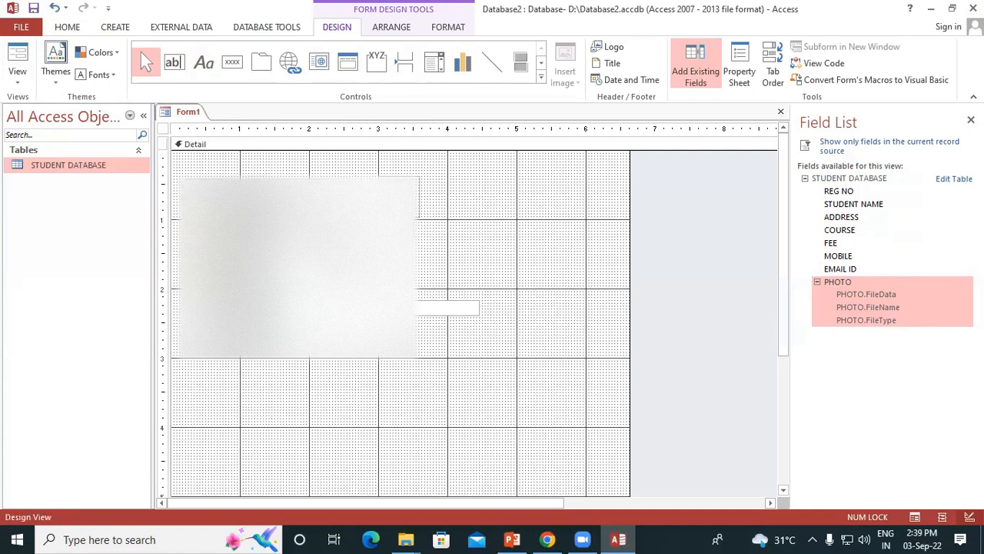
left_click(368, 364)
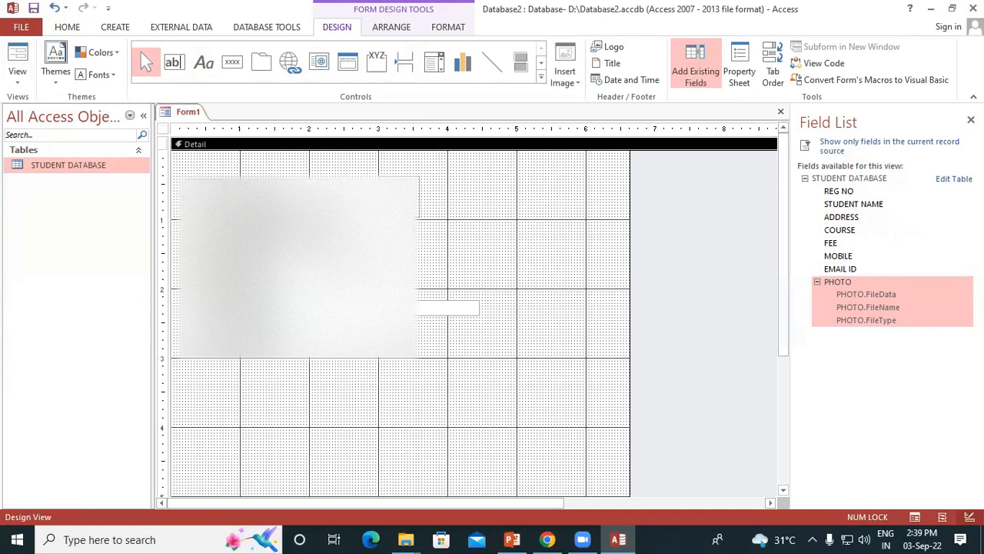
Save the form as Form1 and close it
right_click(188, 111)
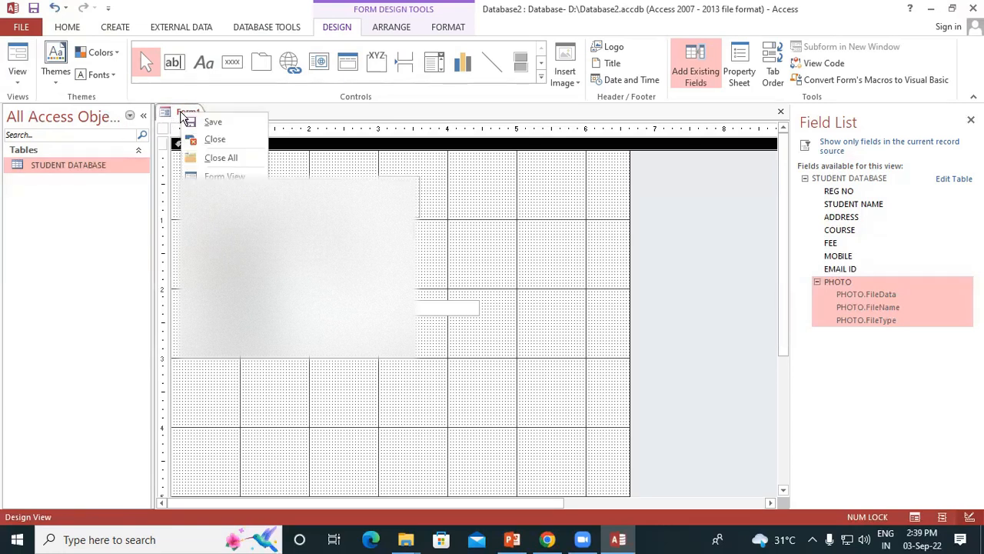
left_click(205, 123)
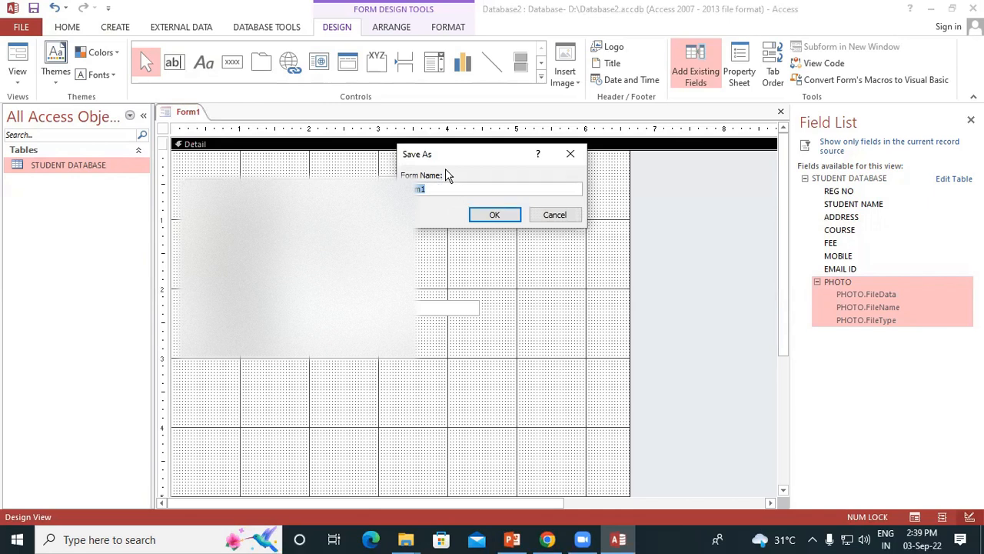
left_click(496, 215)
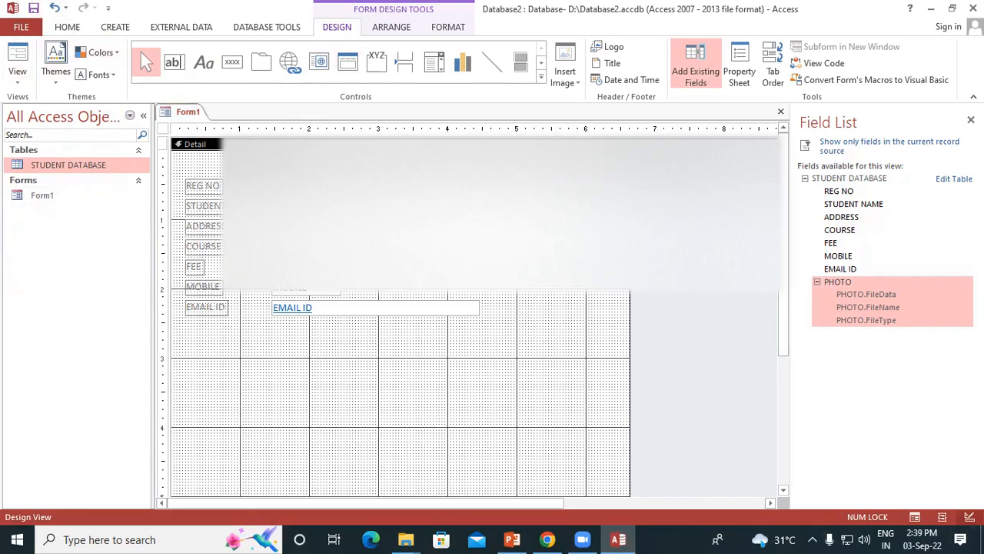
left_click(781, 111)
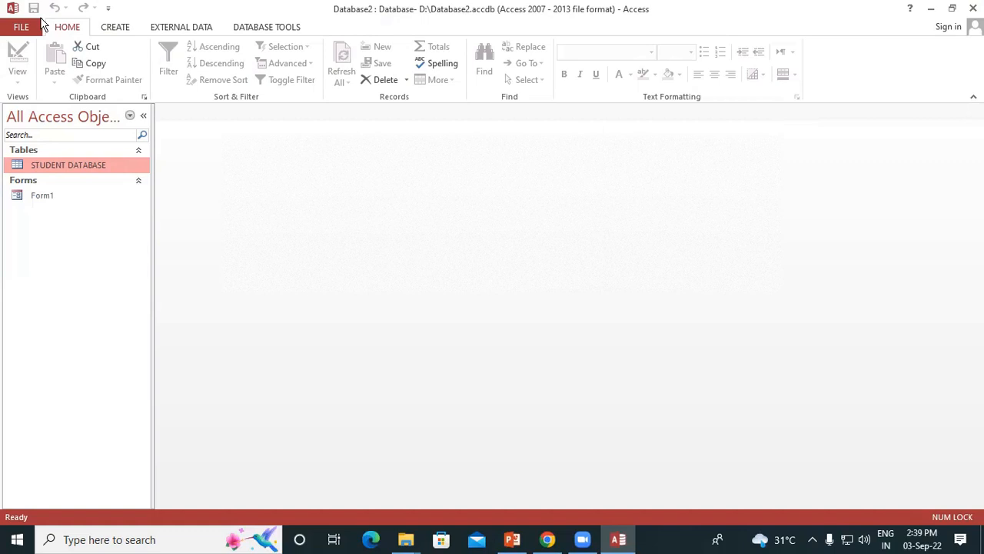
Open the STUDENT DATABASE table in Design View, rename its mobile field as MOBILE NO and save the table
double_click(64, 165)
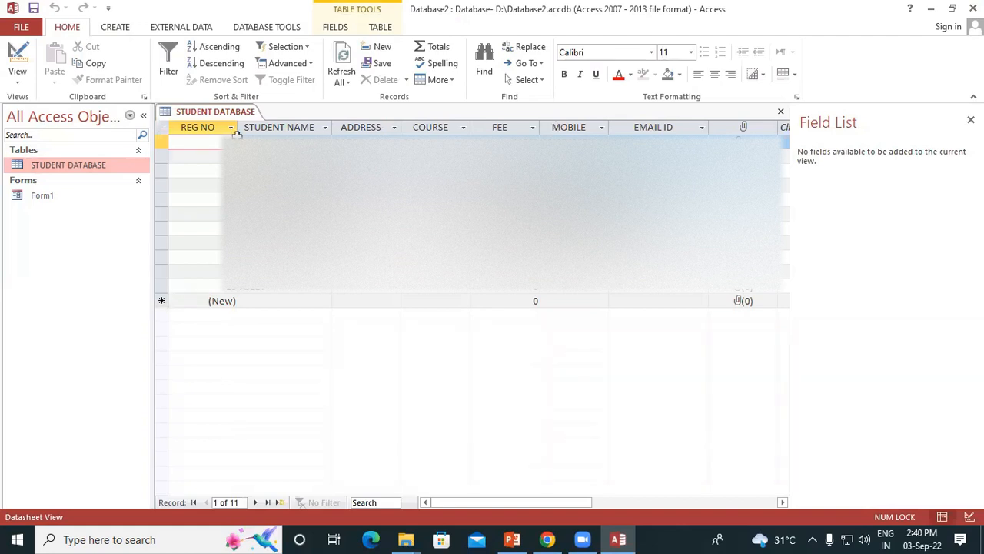
left_click(27, 79)
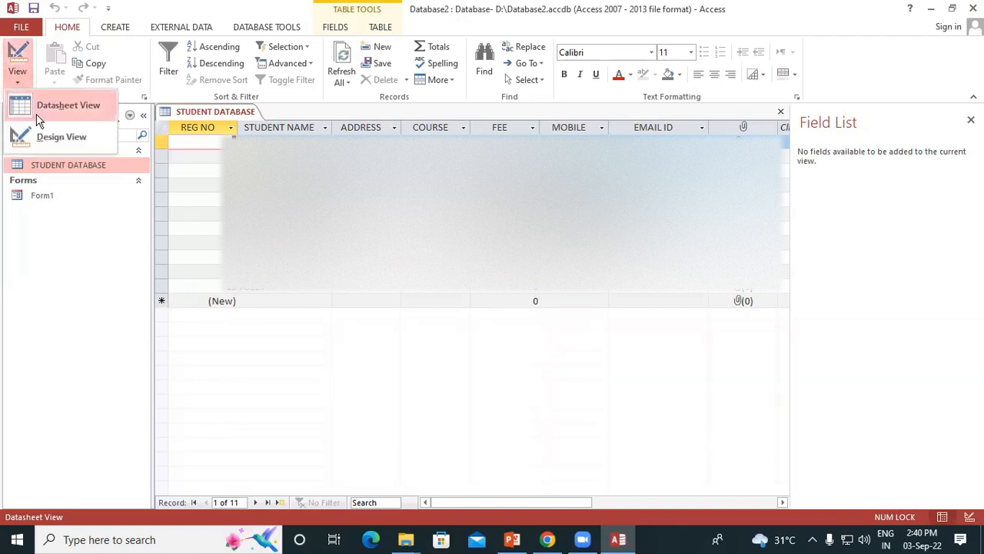
left_click(62, 136)
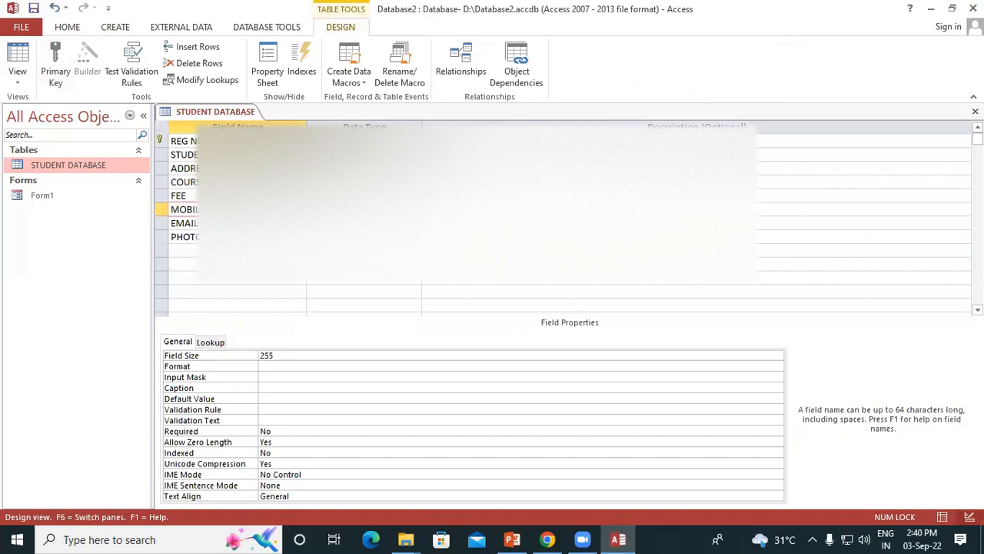
key("Caps_Lock")
right_click(198, 115)
left_click(229, 125)
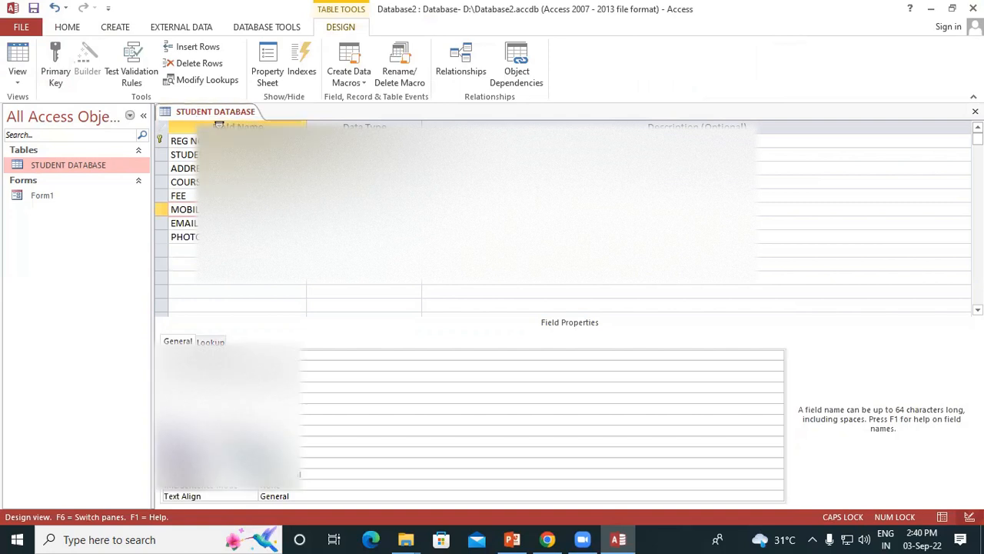
Open the STUDENT DATABASE table in Datasheet View and open Form1 in Form View
double_click(96, 168)
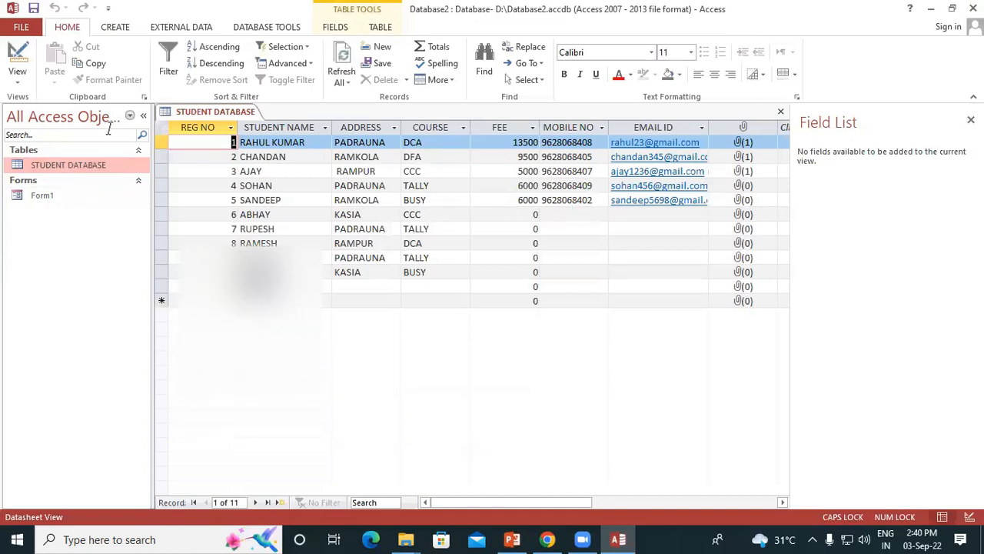
right_click(164, 115)
key("Escape")
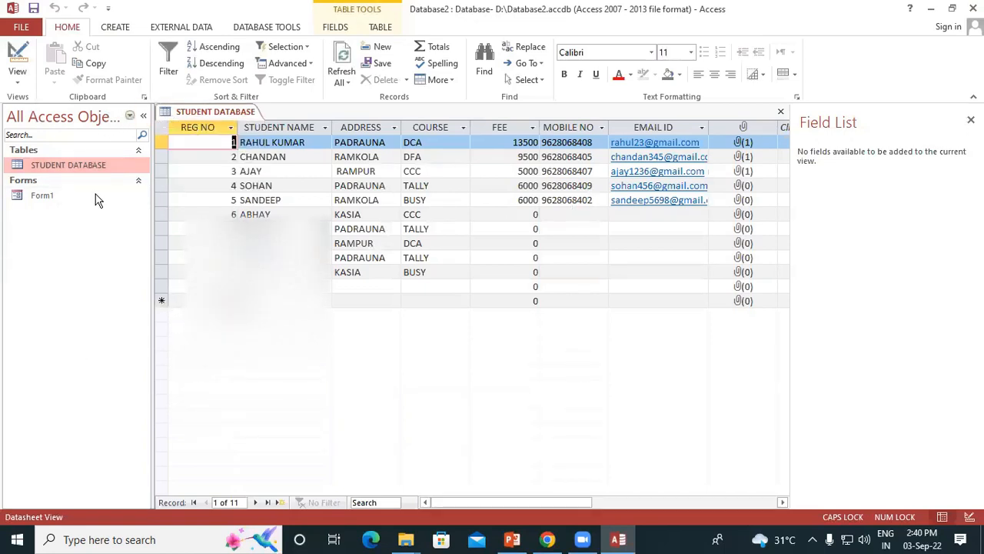
left_click(61, 197)
double_click(61, 197)
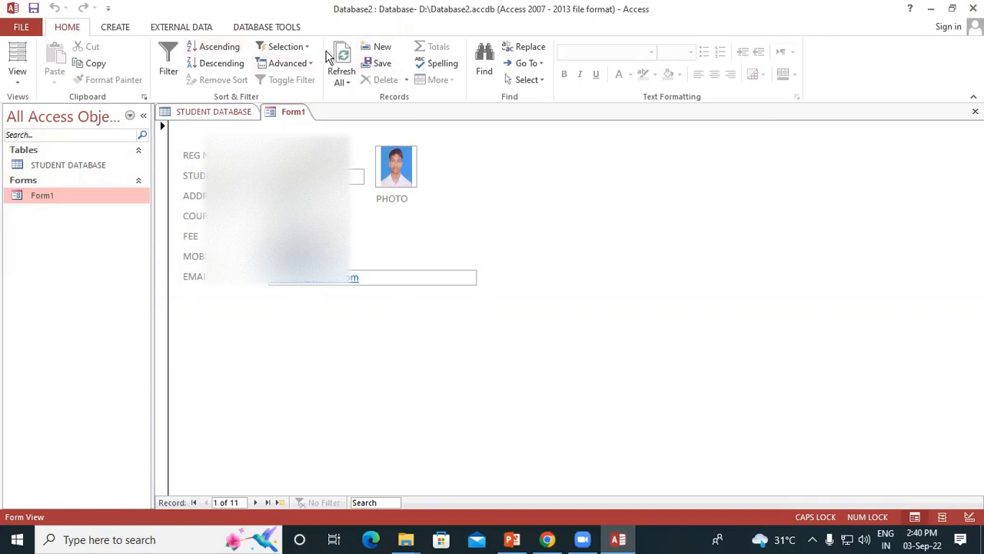
Refresh Form1's records, save the form and check it against the STUDENT DATABASE table
left_click(342, 83)
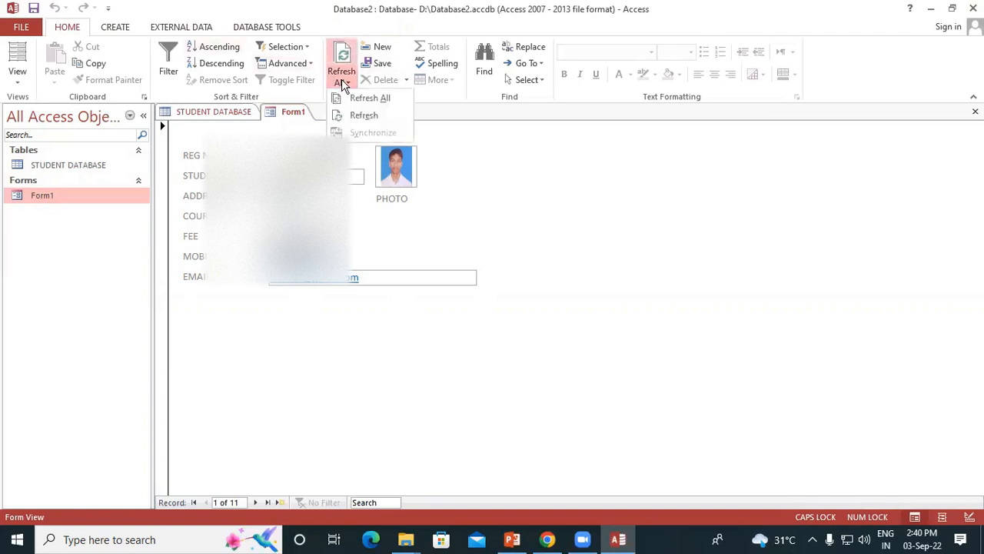
left_click(354, 109)
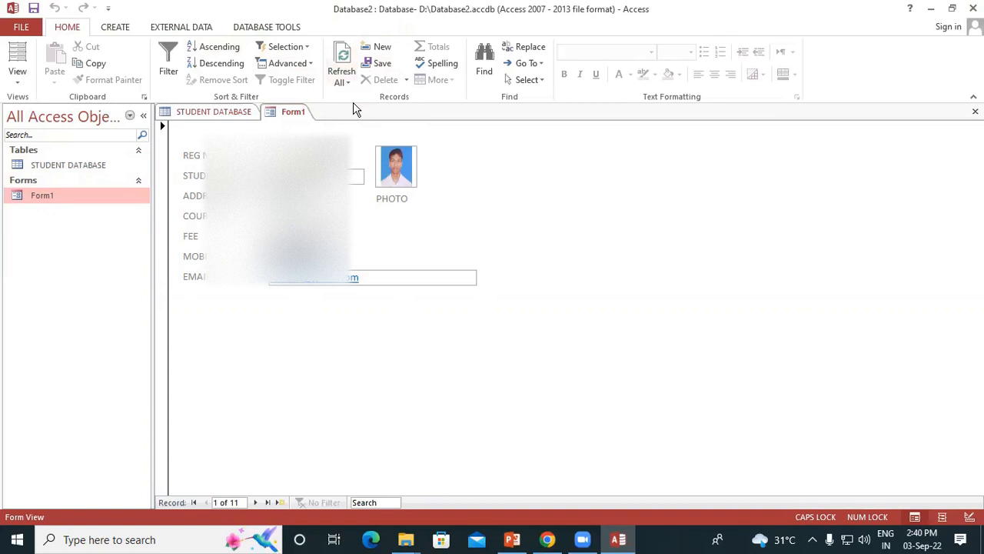
left_click(342, 81)
left_click(362, 115)
right_click(286, 110)
left_click(325, 115)
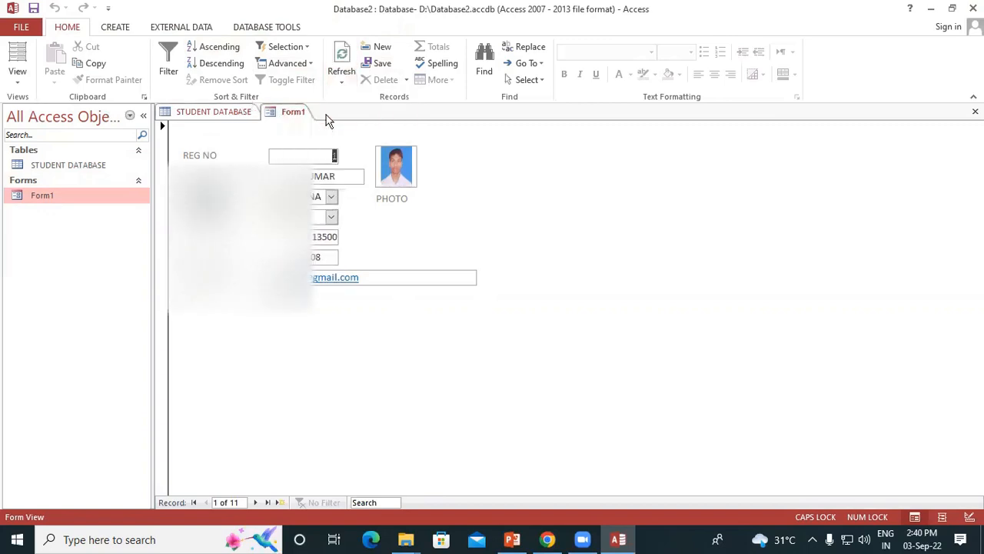
left_click(202, 111)
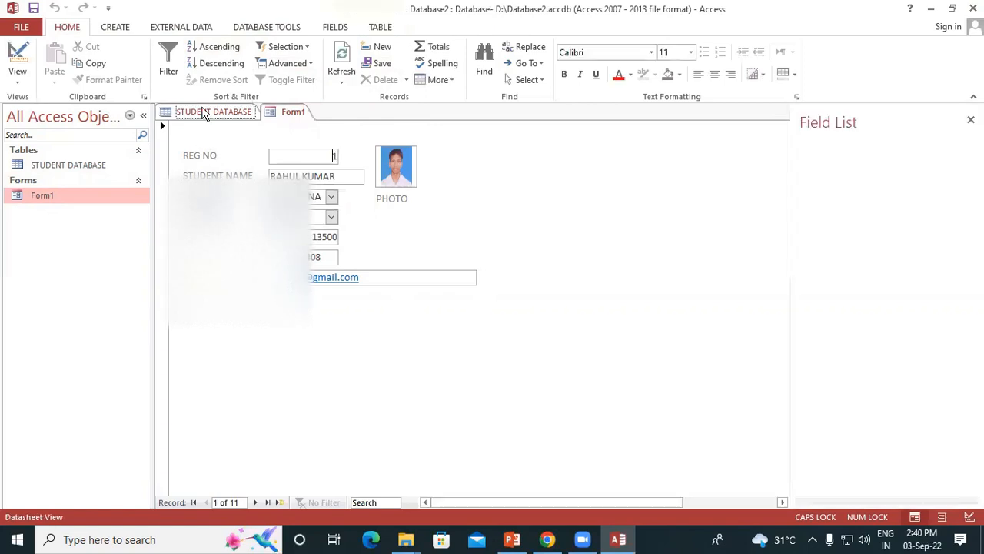
left_click(288, 111)
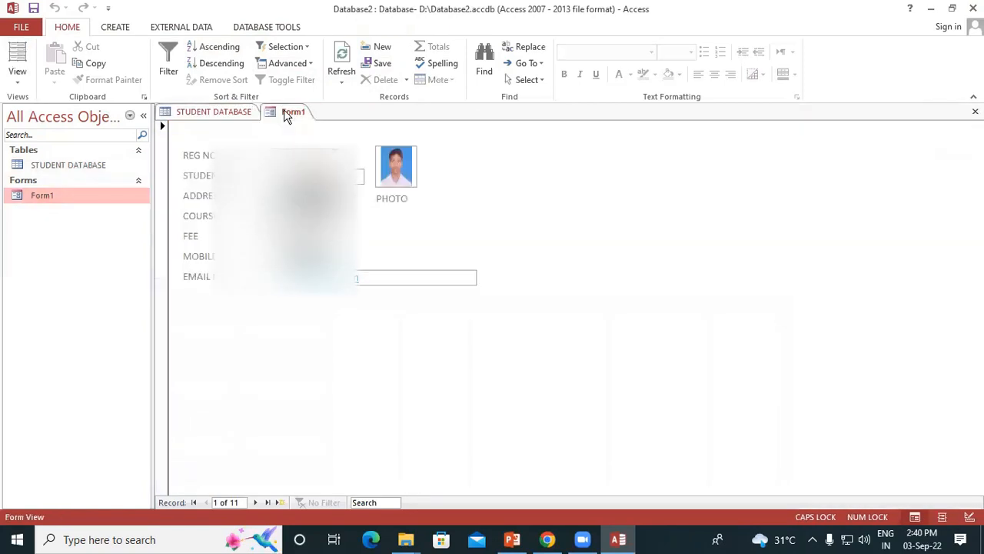
Switch Form1 to Design View and select MOBILE NO among the available STUDENT DATABASE fields
left_click(15, 80)
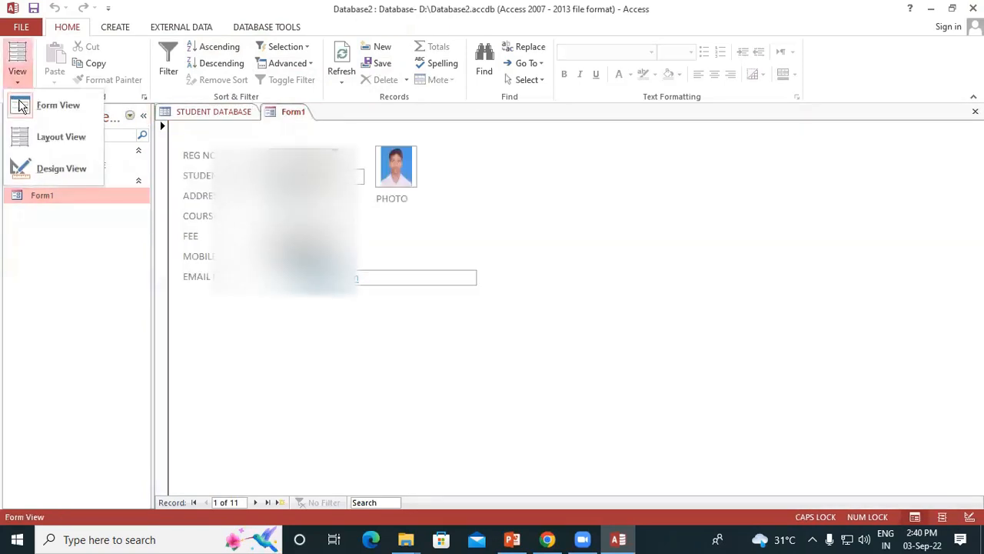
left_click(61, 166)
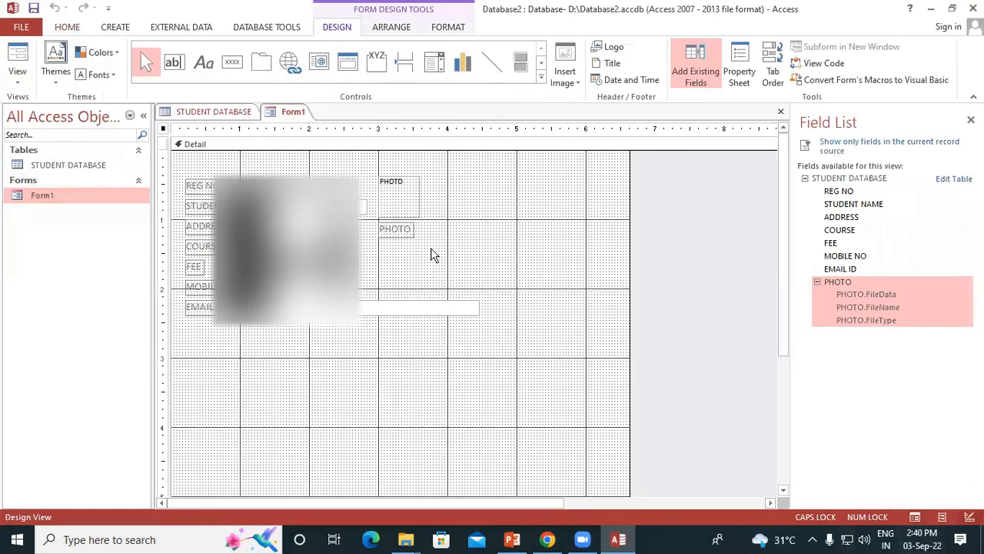
left_click(853, 256)
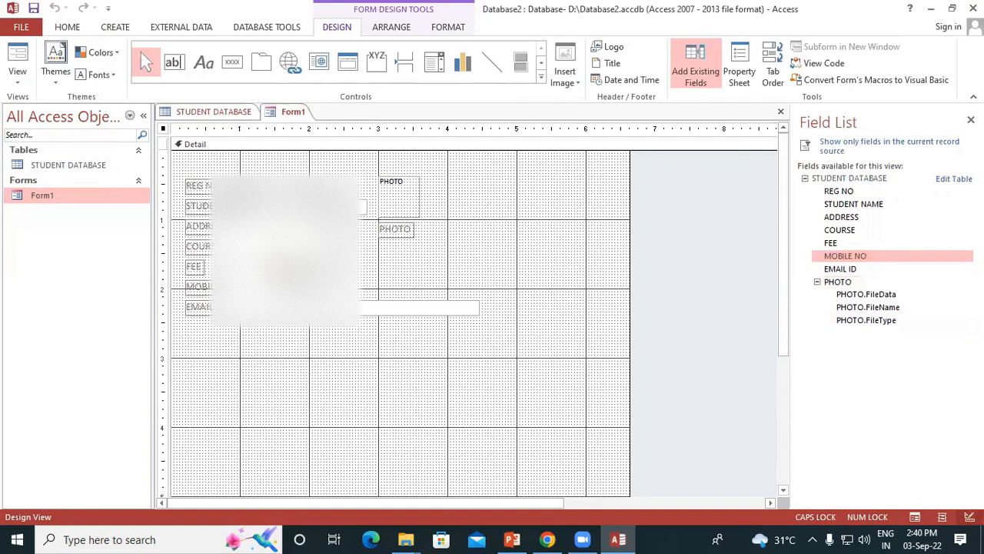
left_click(206, 287)
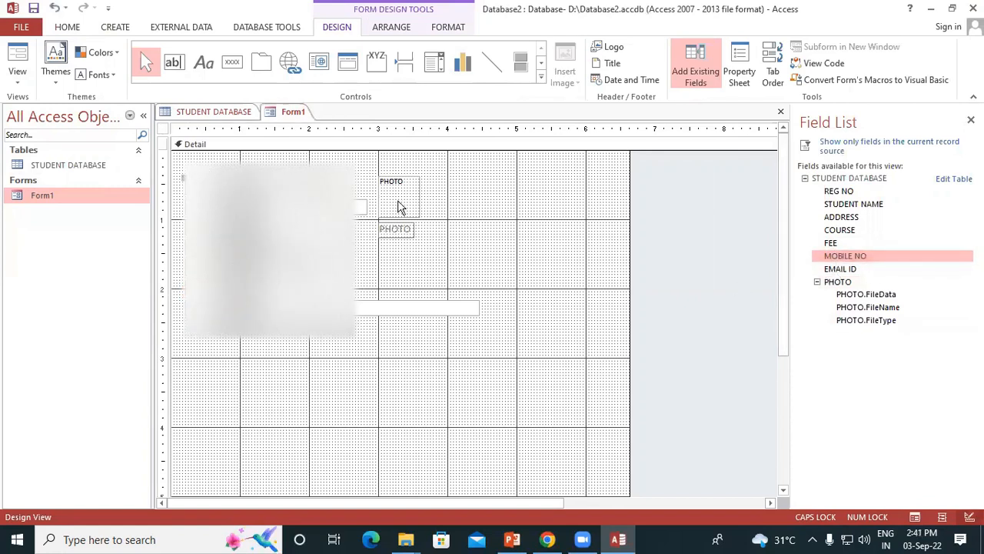
key("ctrl+z")
left_click(220, 288)
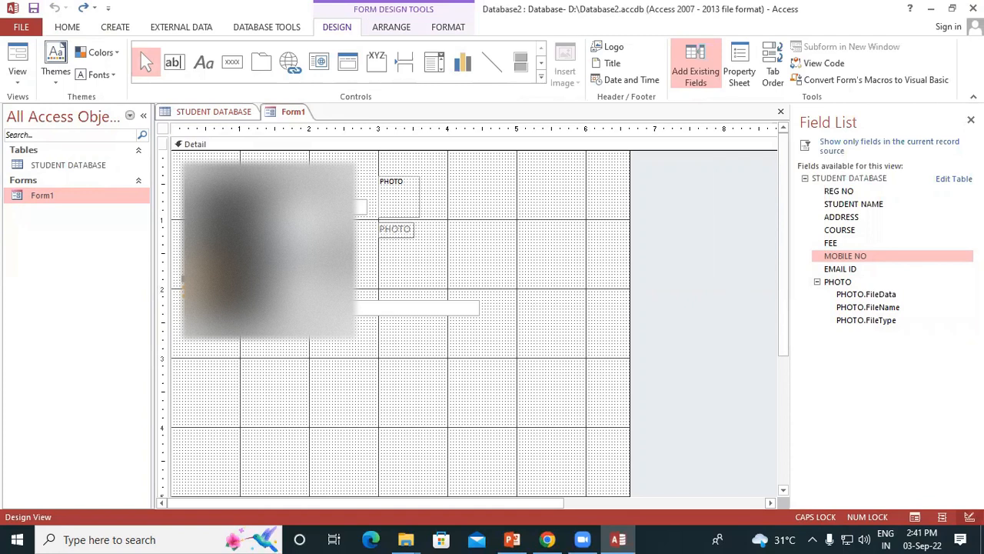
left_click(231, 350)
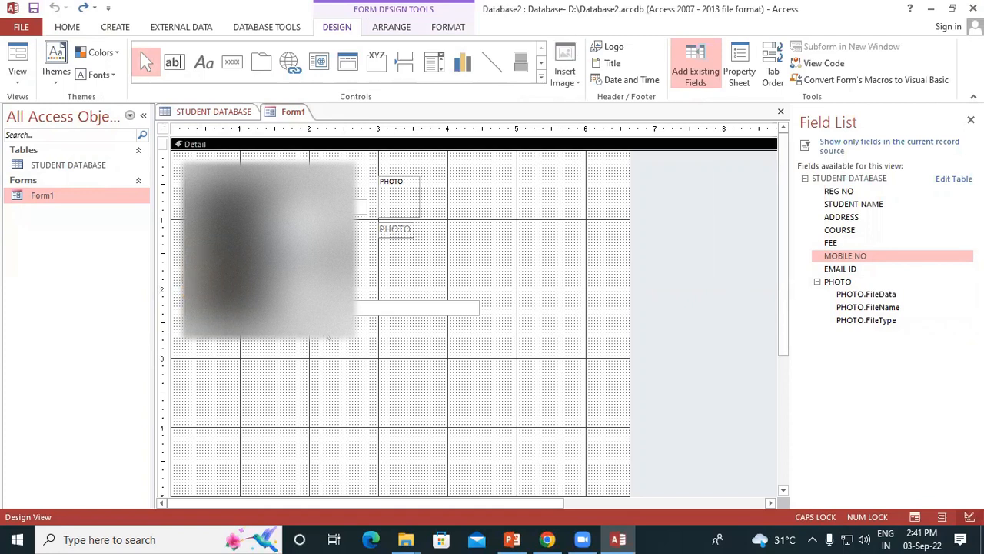
left_click(356, 309)
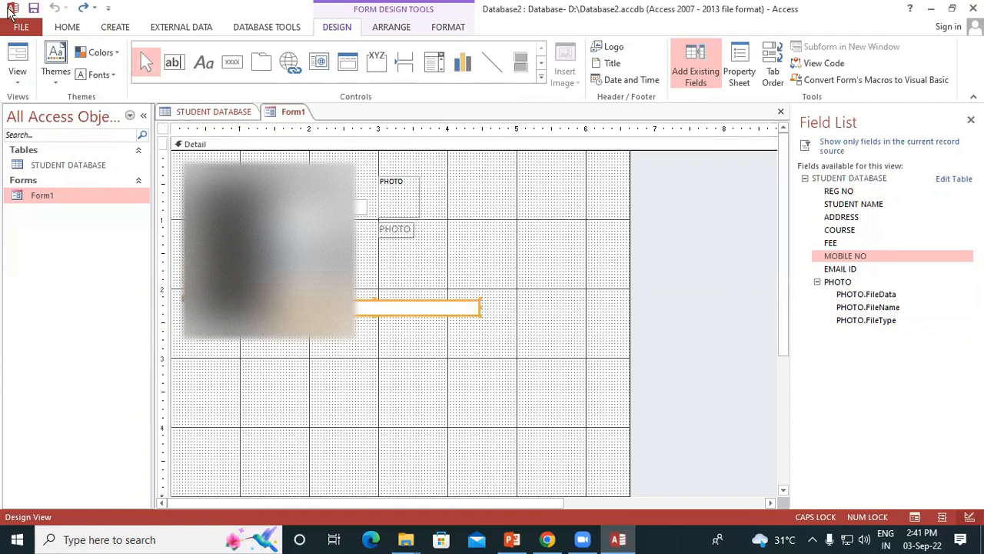
Add the MOBILE NO field below EMAIL ID, at about 3 inches on the vertical ruler, and delete the old mobile label and text box
double_click(840, 257)
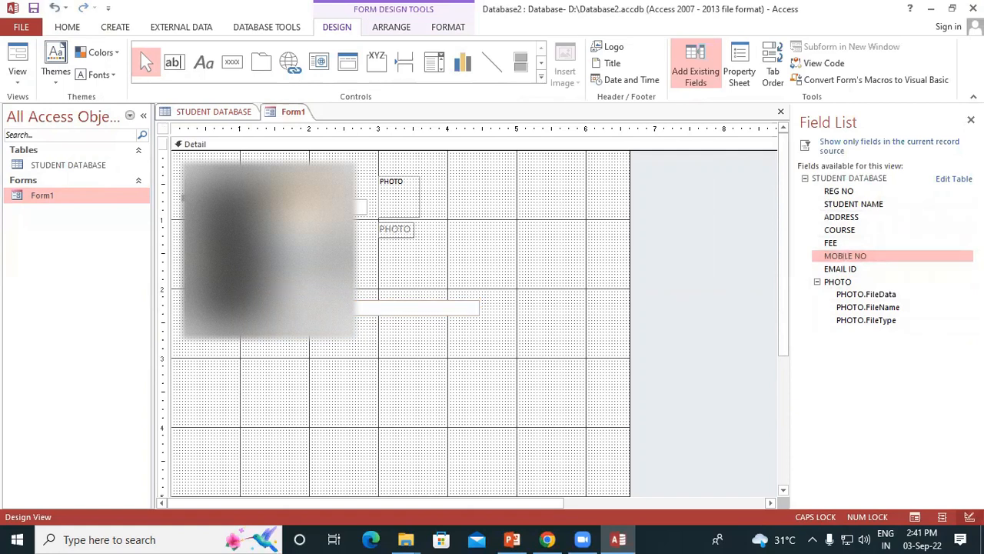
left_click_drag(307, 206, 298, 354)
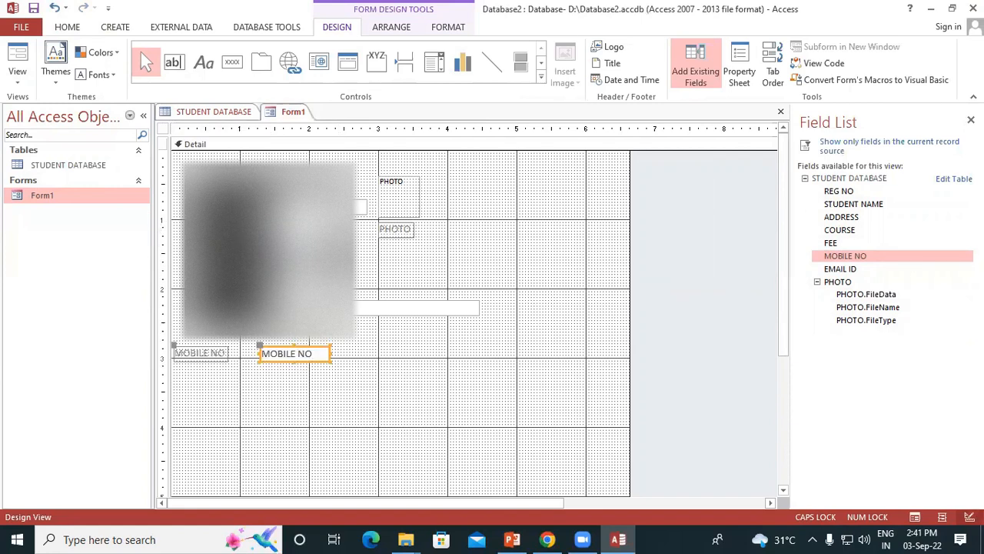
left_click(212, 286)
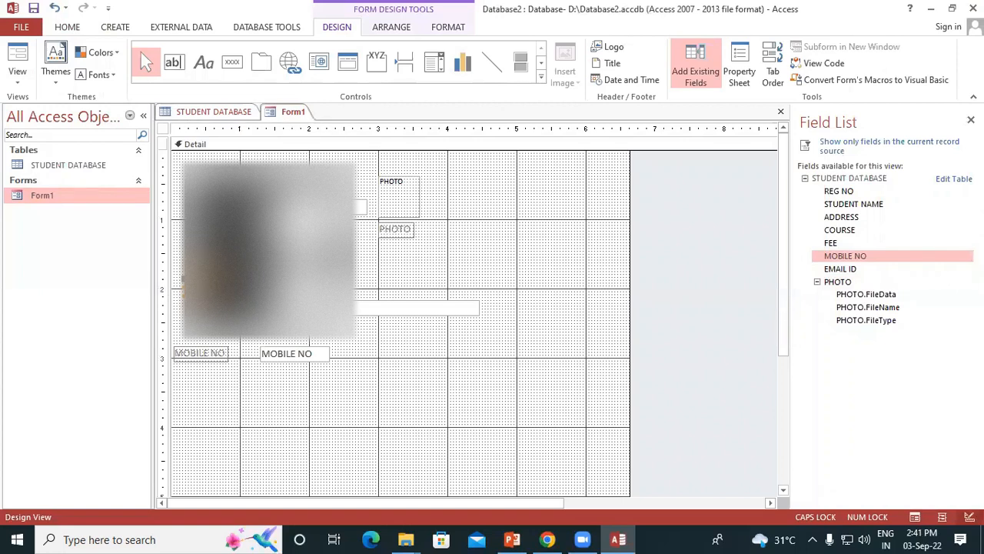
key("Delete")
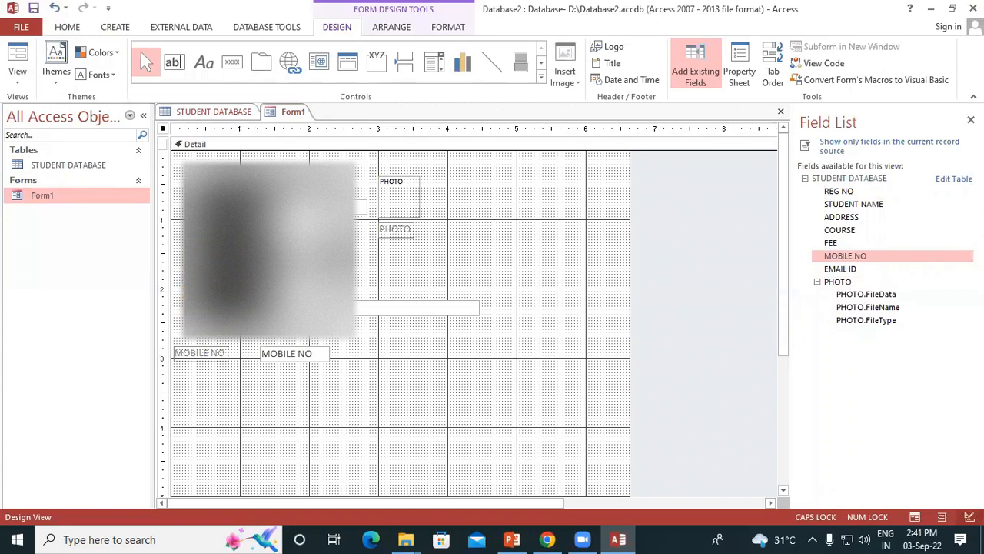
left_click(303, 282)
key("Delete")
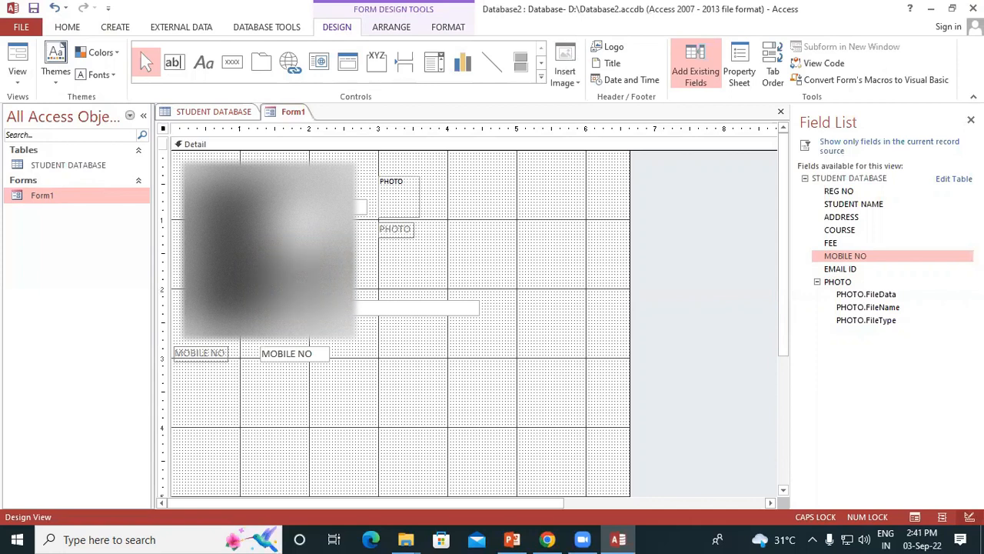
Move the new MOBILE NO text box and label into the row between FEE and EMAIL ID, aligned with the other fields
left_click(206, 353)
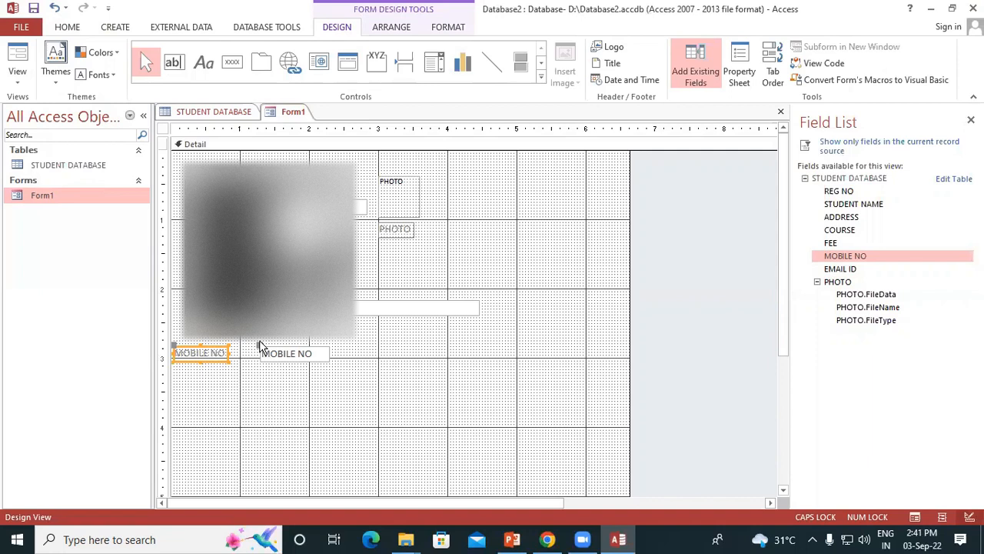
left_click_drag(259, 345, 273, 282)
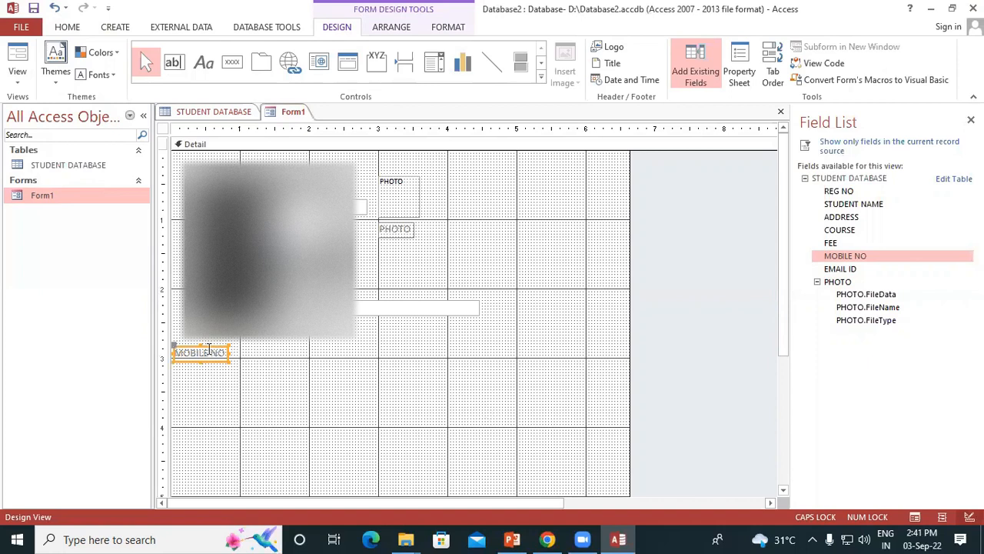
mouse_move(175, 344)
left_mouse_down()
mouse_move(178, 265)
mouse_move(179, 279)
left_mouse_up()
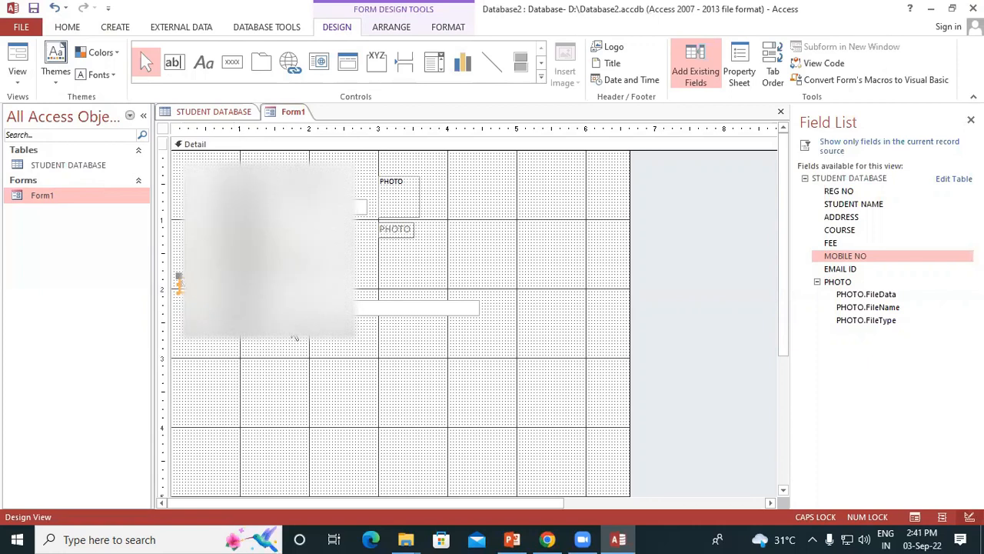
key("Right")
key("Right")
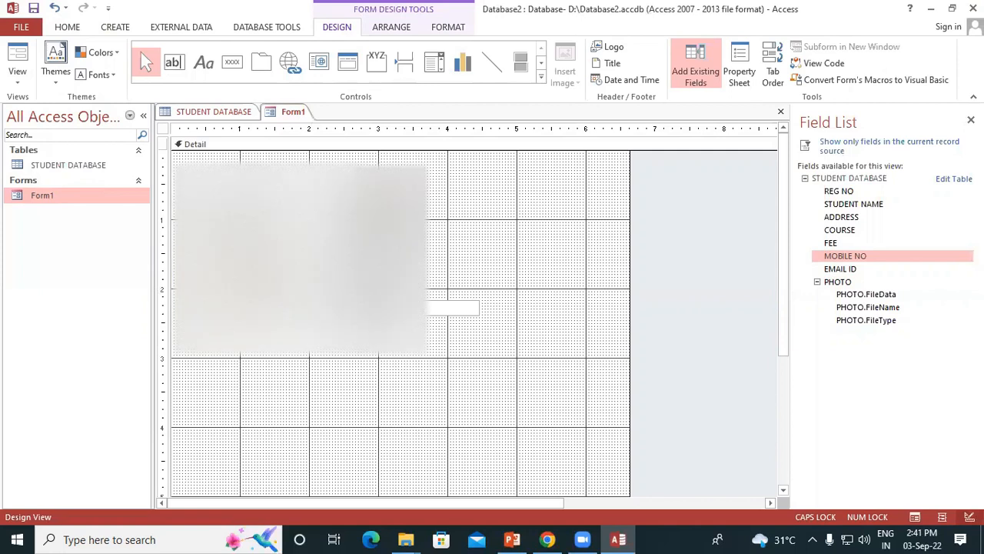
left_click(323, 278)
left_click_drag(312, 286, 312, 284)
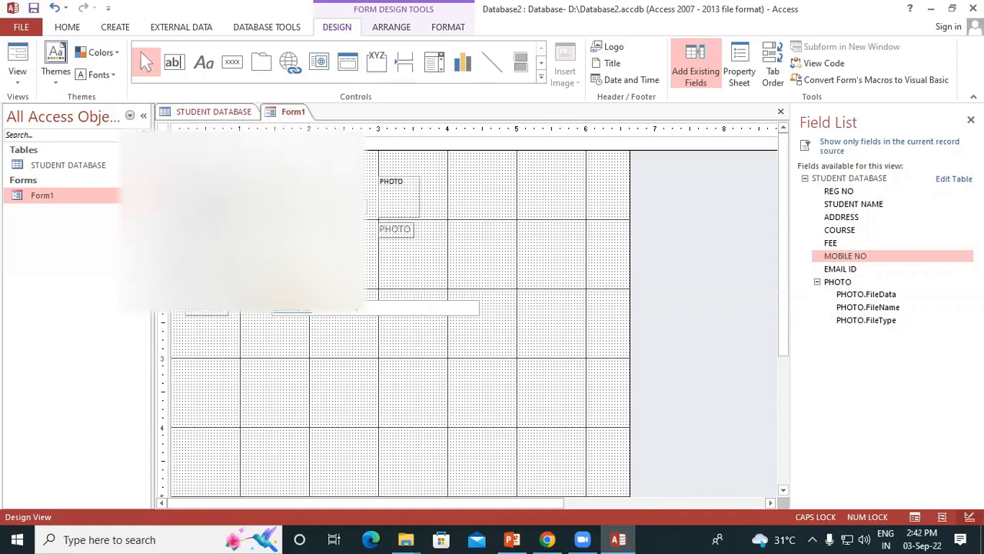
left_click(300, 286)
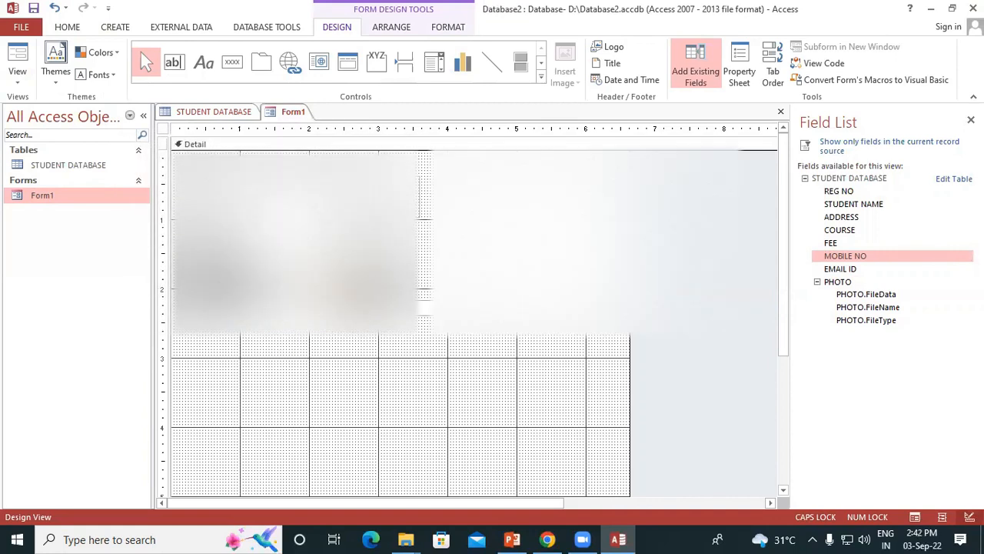
Deselect the controls, then save Form1 and the STUDENT DATABASE table
left_click(435, 360)
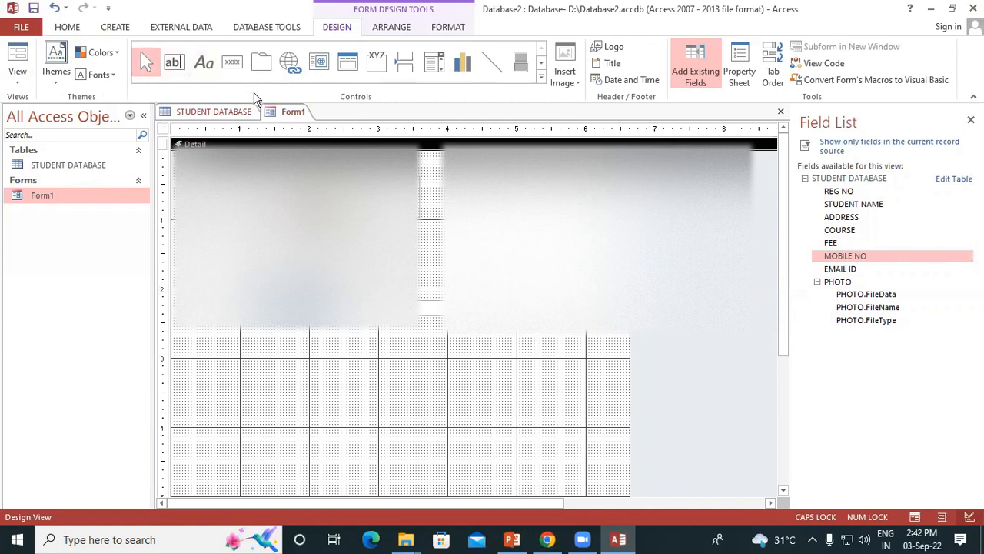
right_click(286, 114)
left_click(315, 120)
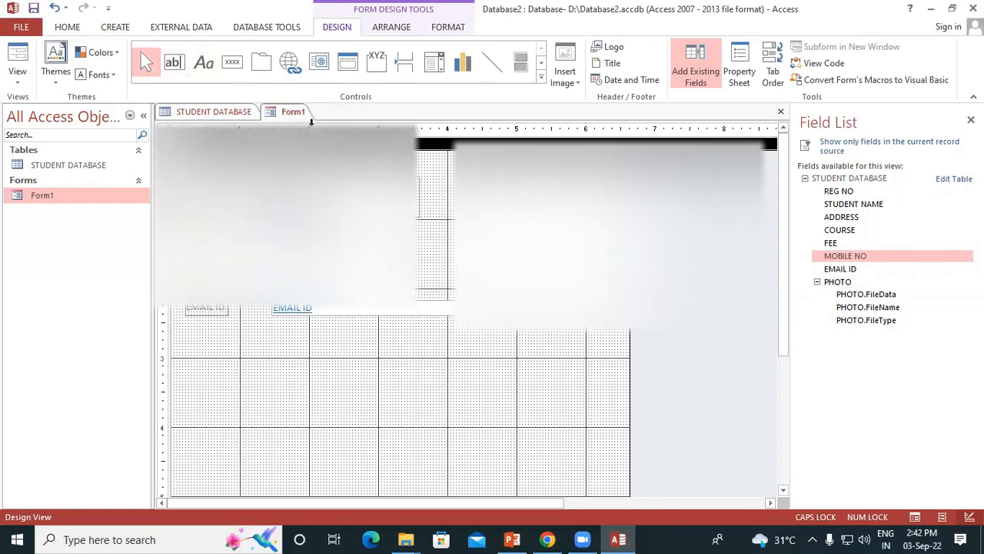
left_click(217, 112)
right_click(218, 112)
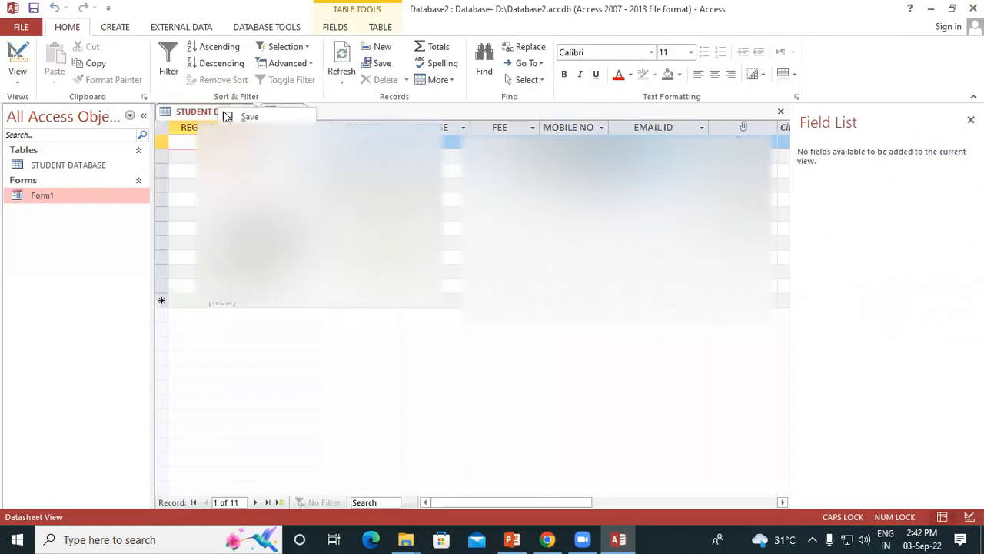
left_click(245, 118)
right_click(214, 111)
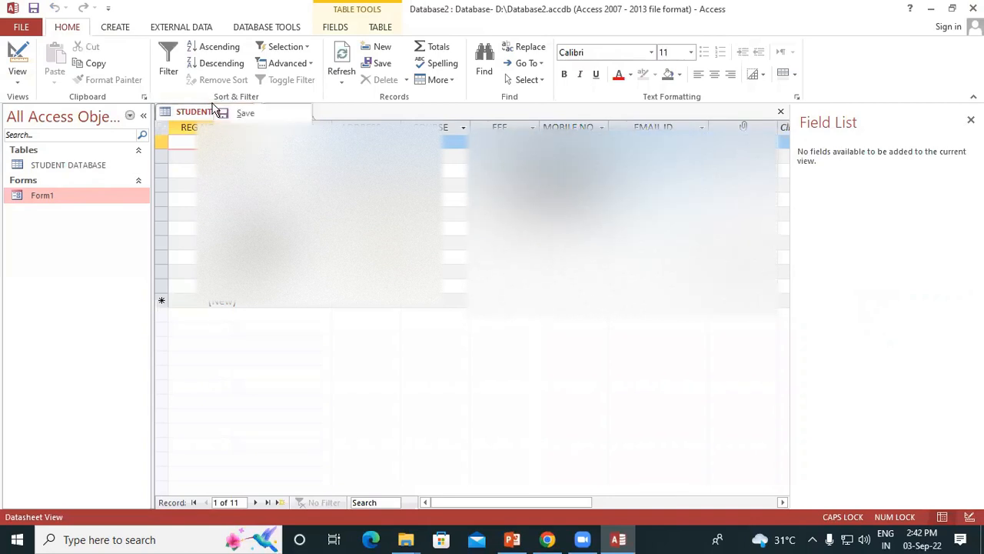
left_click(241, 119)
Close the STUDENT DATABASE table and Form1
right_click(188, 112)
left_click(228, 122)
right_click(193, 116)
left_click(225, 141)
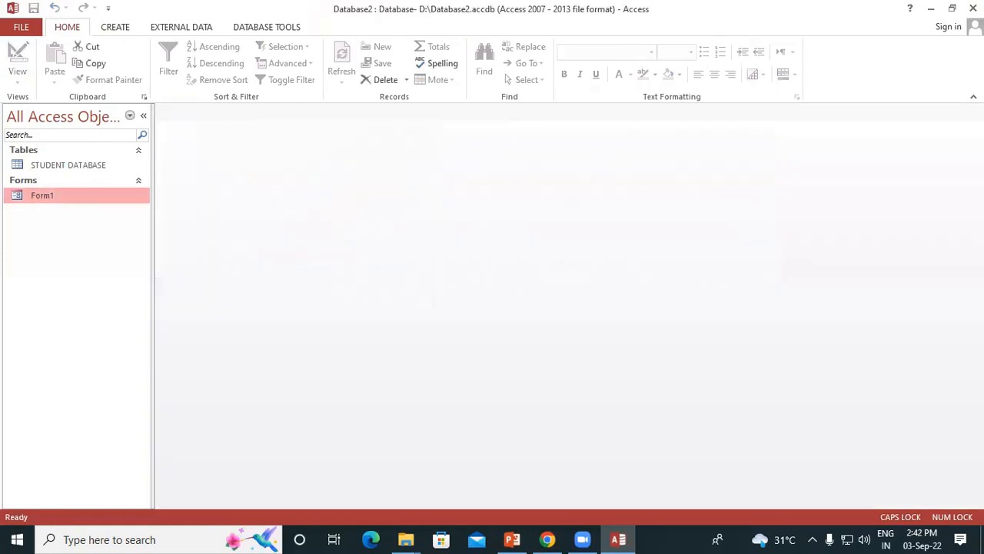
Open the STUDENT DATABASE table and Form1
double_click(86, 165)
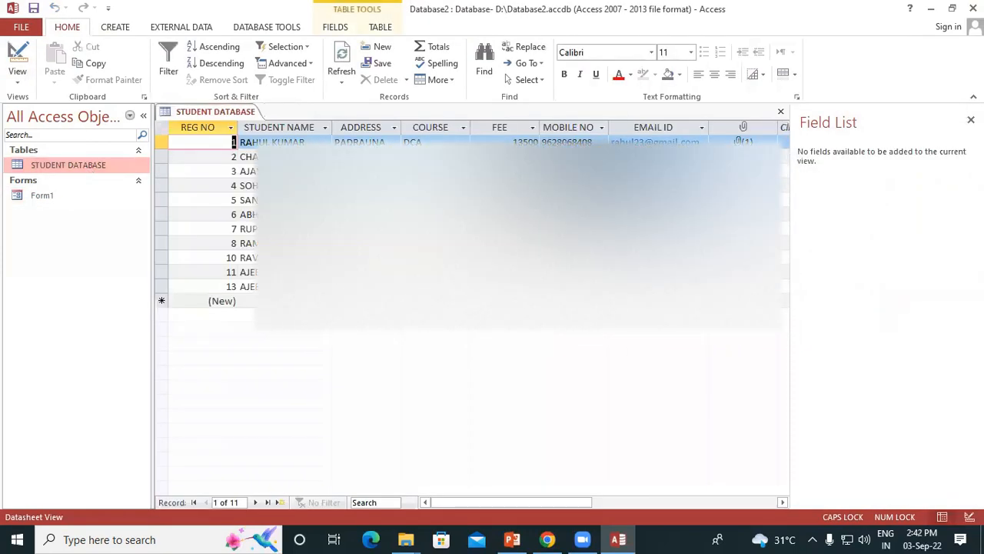
double_click(70, 196)
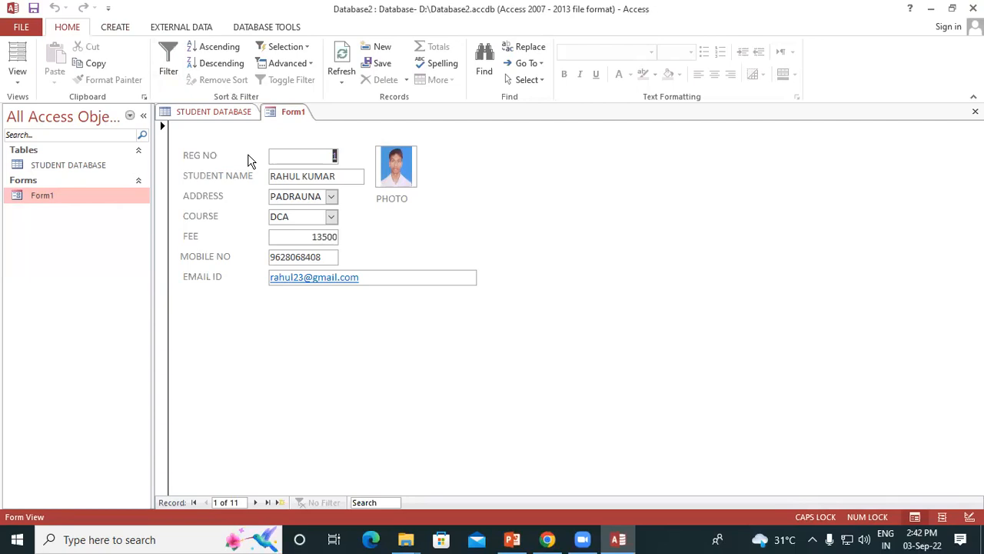
Step forward through the Form1 records one at a time, from the first to the fifth
left_click(521, 64)
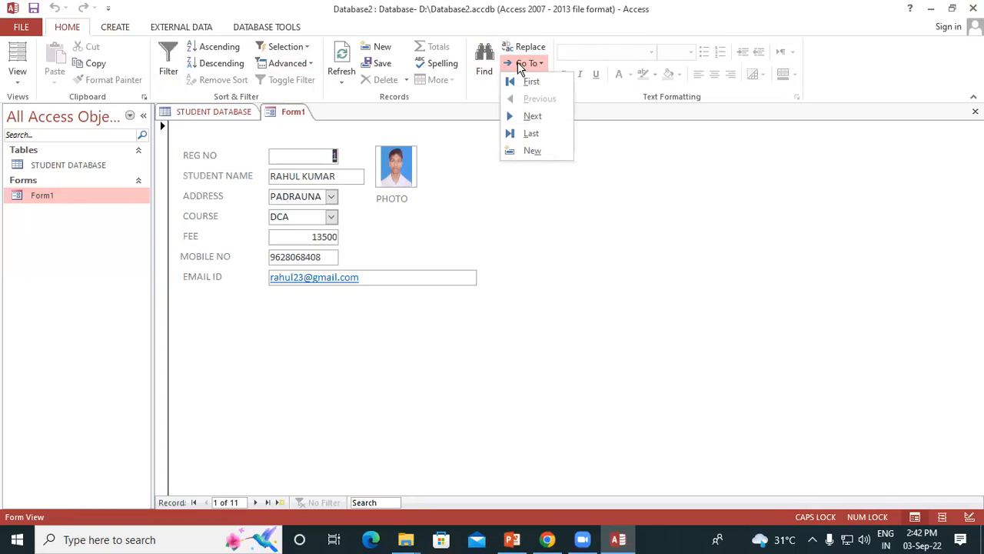
left_click(534, 116)
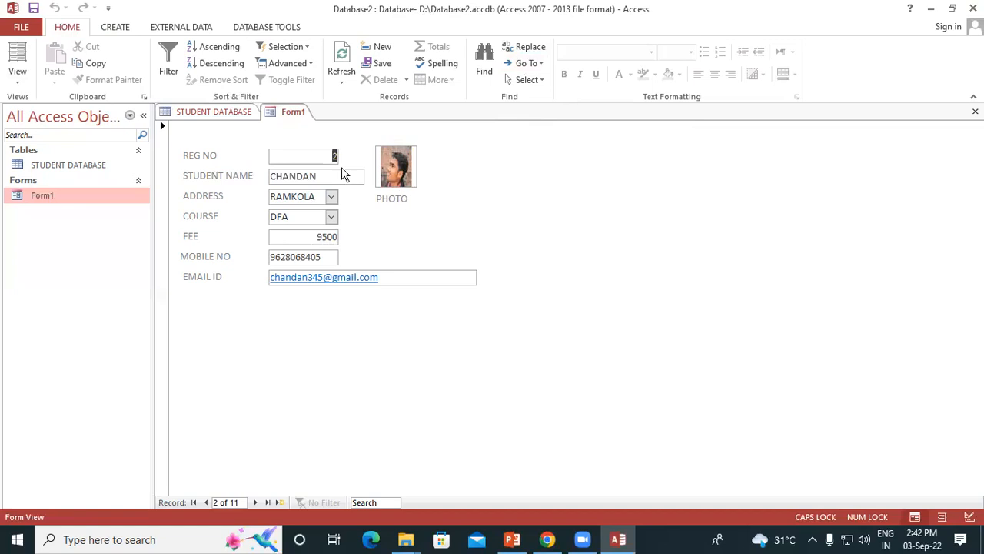
left_click(524, 64)
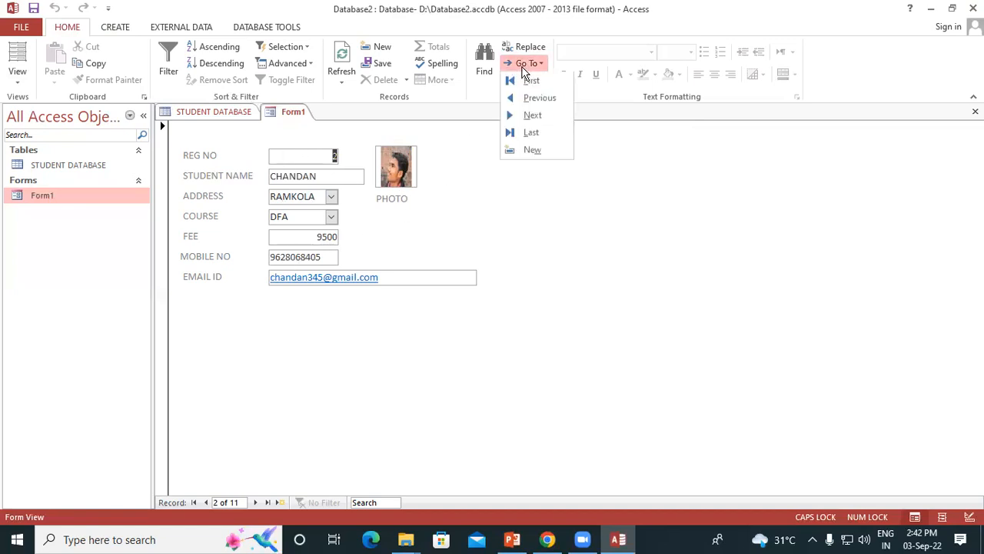
left_click(528, 114)
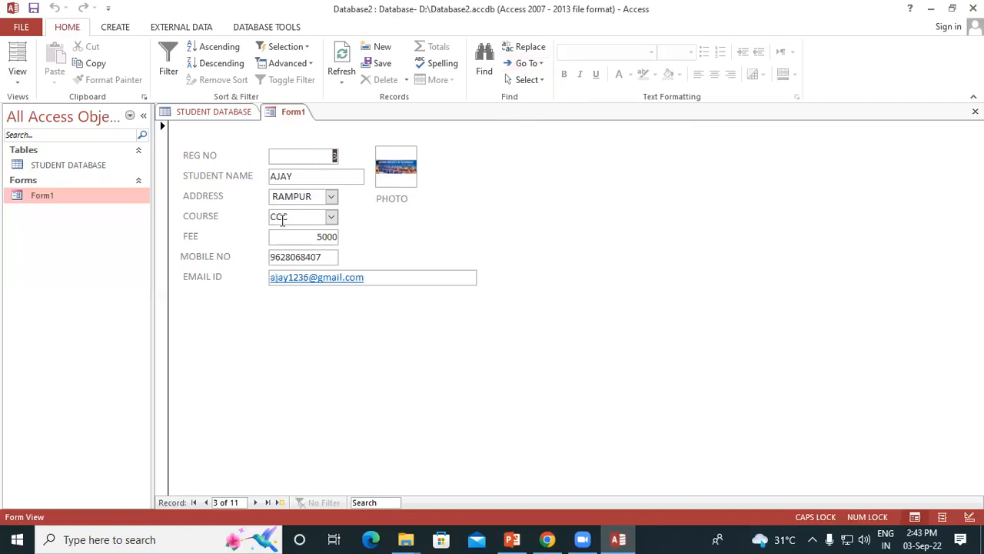
left_click(529, 64)
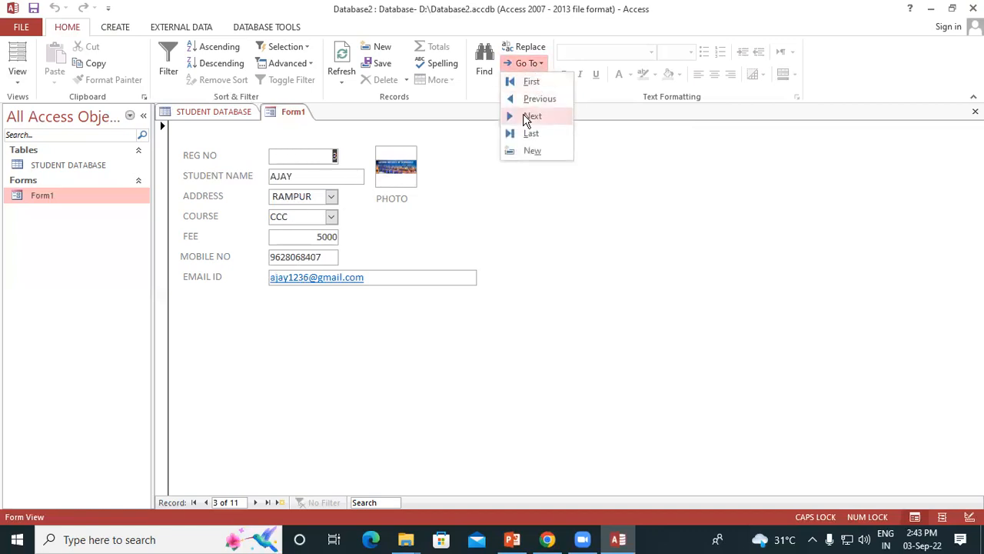
left_click(528, 117)
left_click(527, 64)
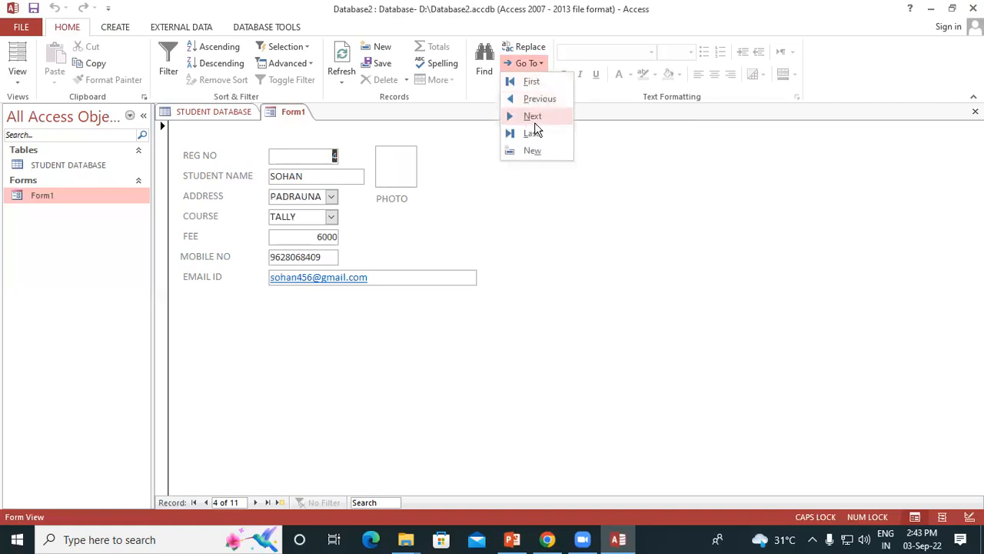
left_click(535, 121)
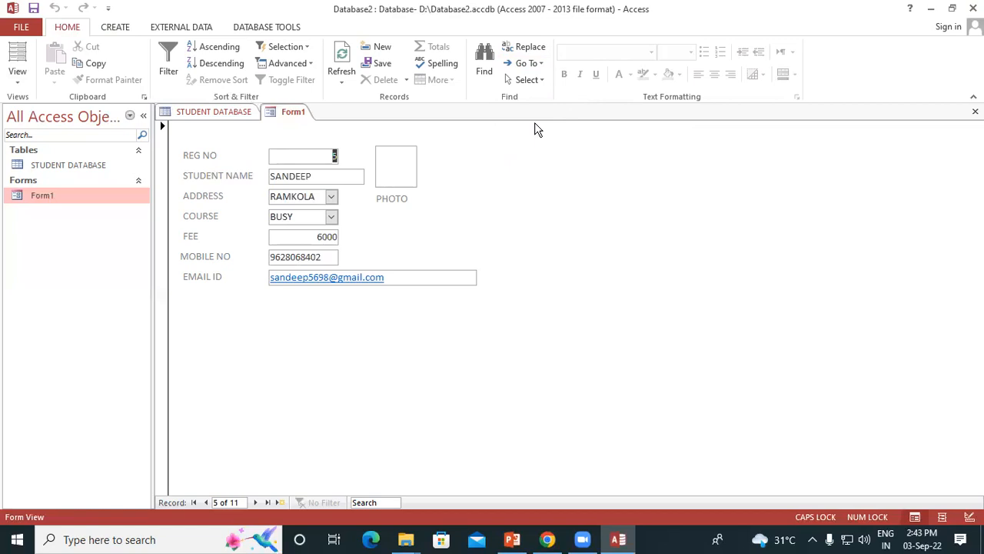
Jump to the first record in Form1 and from there to the last one
left_click(530, 64)
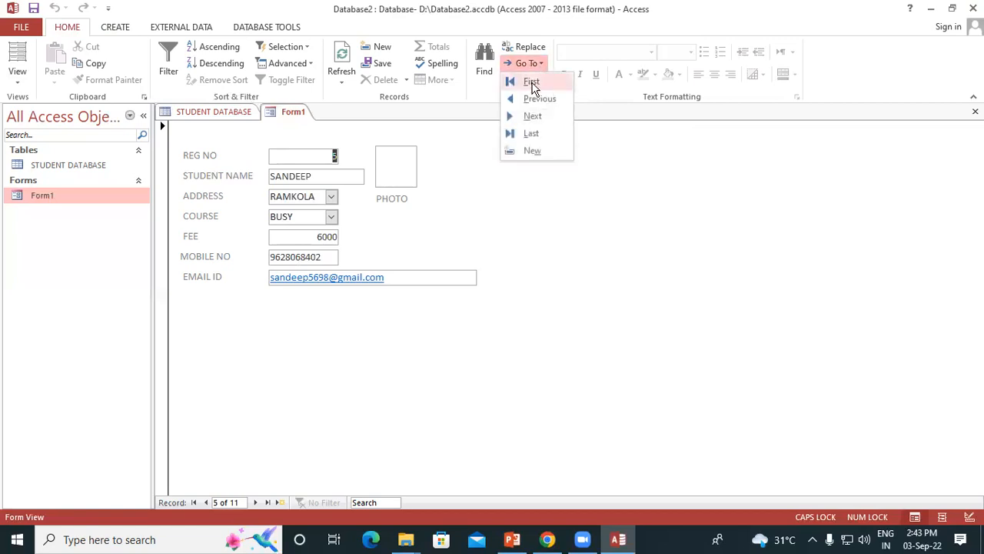
left_click(532, 83)
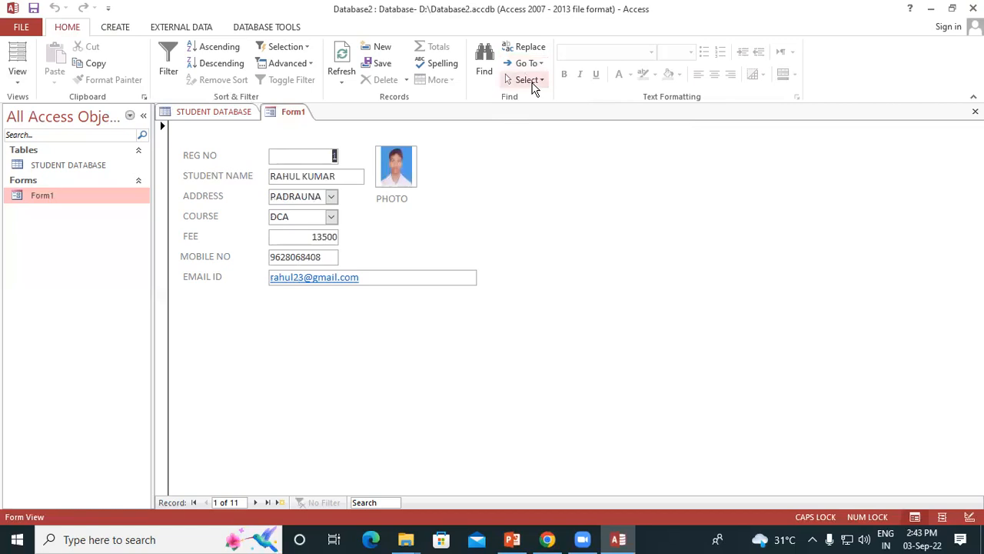
left_click(523, 63)
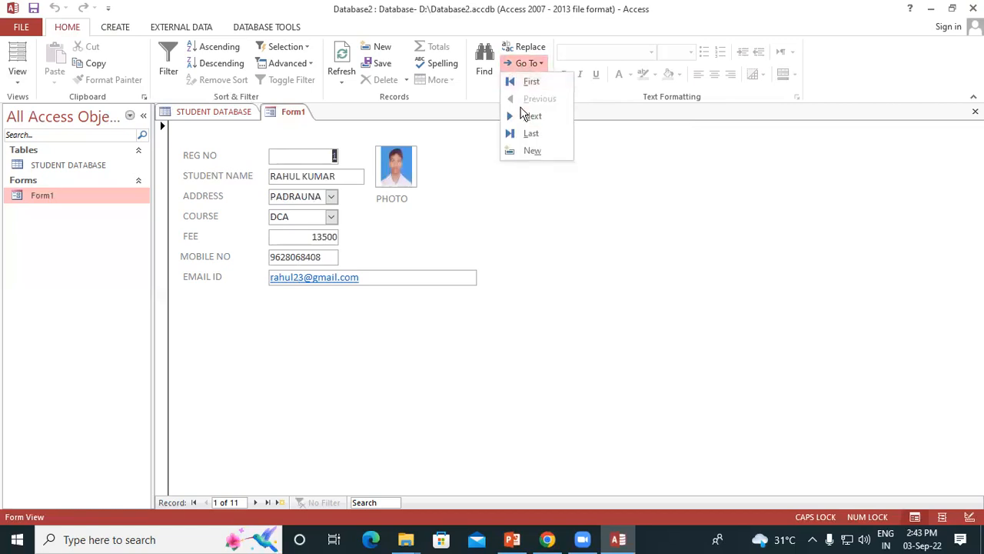
left_click(529, 134)
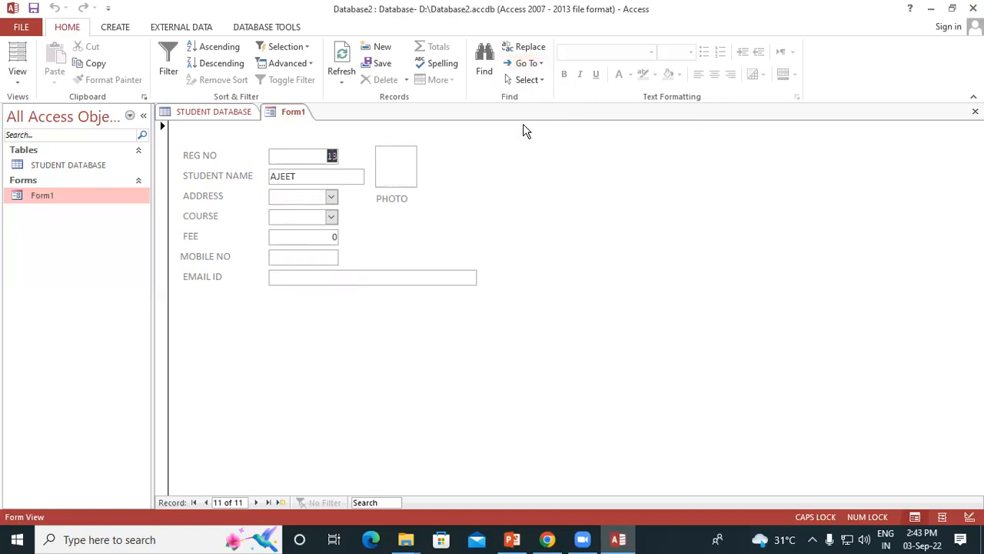
Return to the first record in Form1 and advance one record at a time to the third
left_click(526, 63)
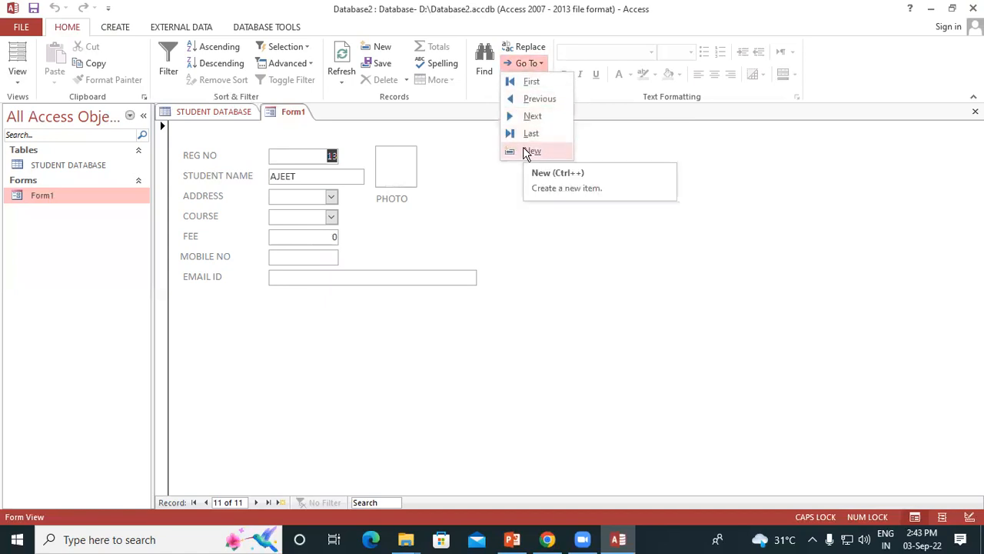
left_click(529, 81)
left_click(520, 67)
left_click(536, 112)
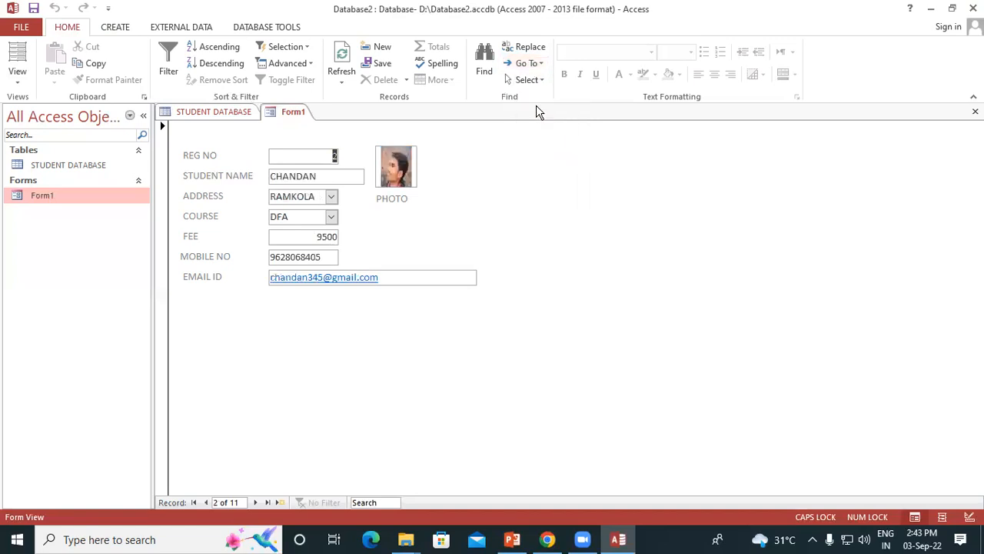
left_click(527, 64)
left_click(534, 111)
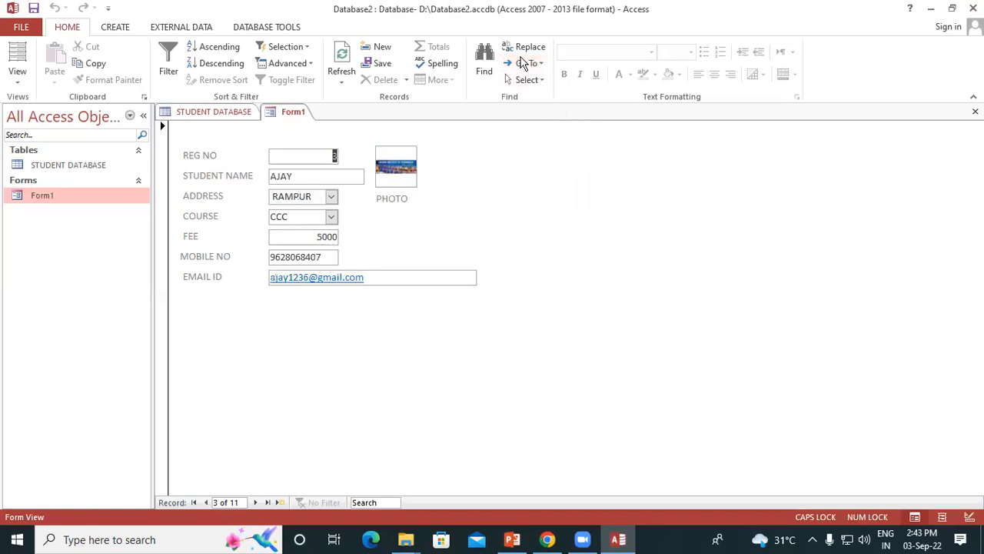
Step back two records in Form1 to the first record
left_click(523, 64)
left_click(532, 98)
left_click(525, 64)
left_click(532, 98)
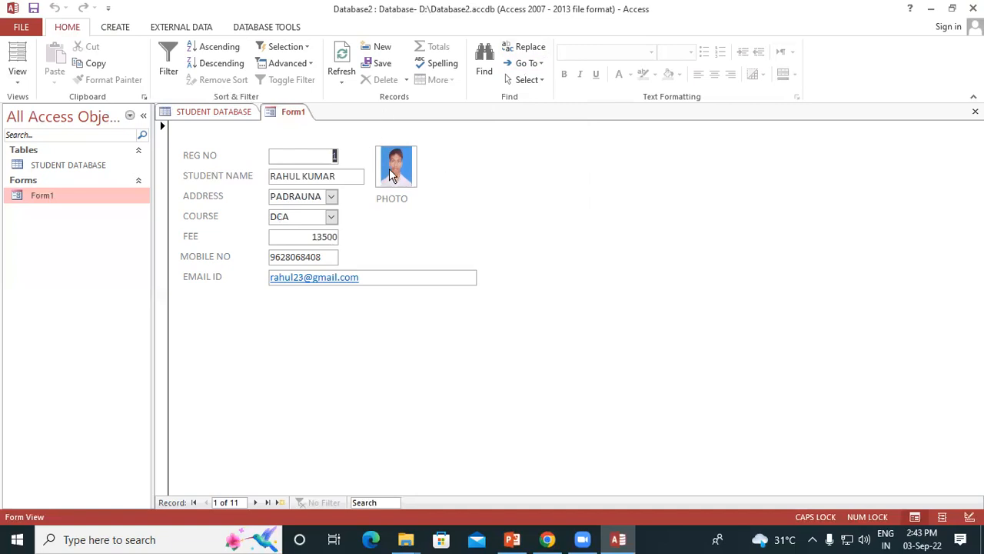
left_click(523, 66)
left_click(449, 191)
Remove the existing photo from the first record's PHOTO attachments
double_click(392, 167)
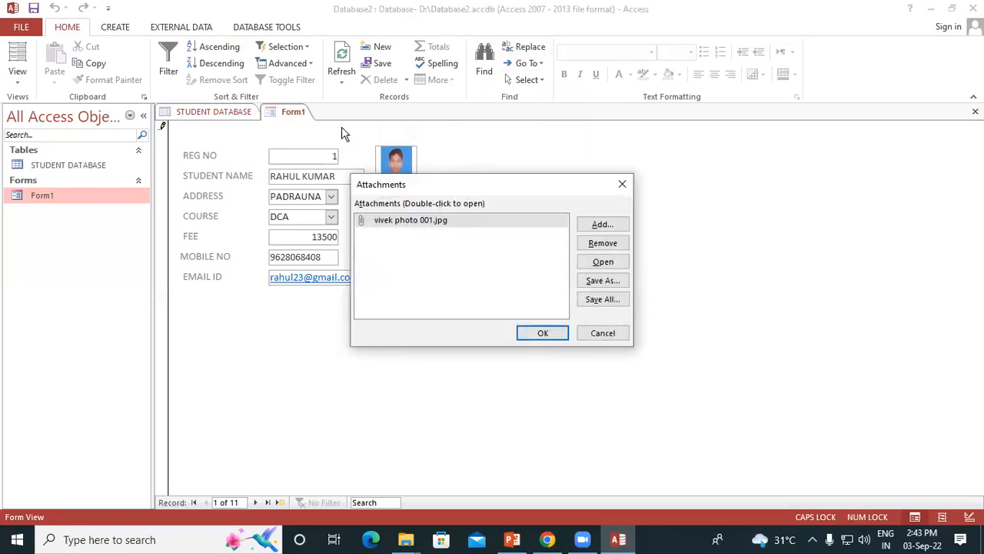
left_click_drag(455, 185, 338, 127)
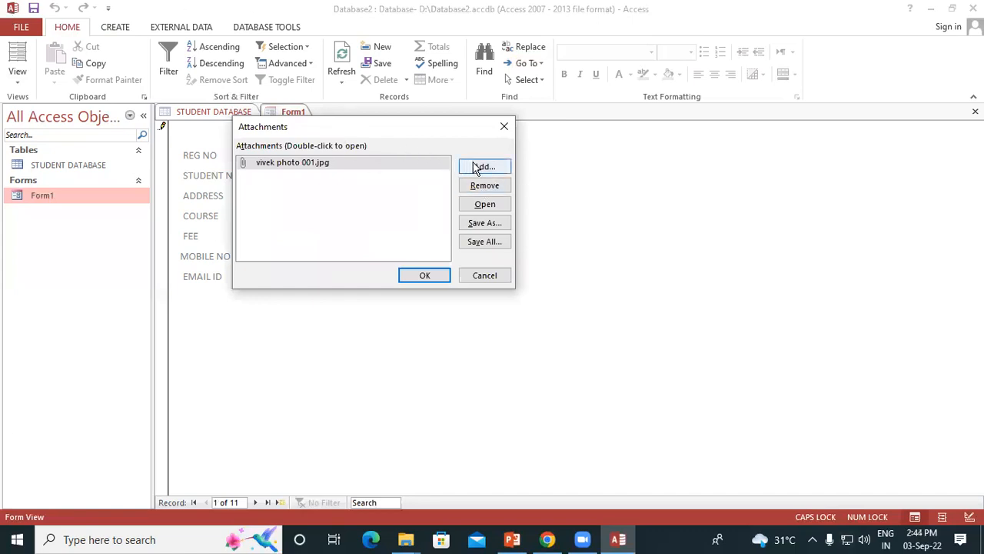
left_click(387, 164)
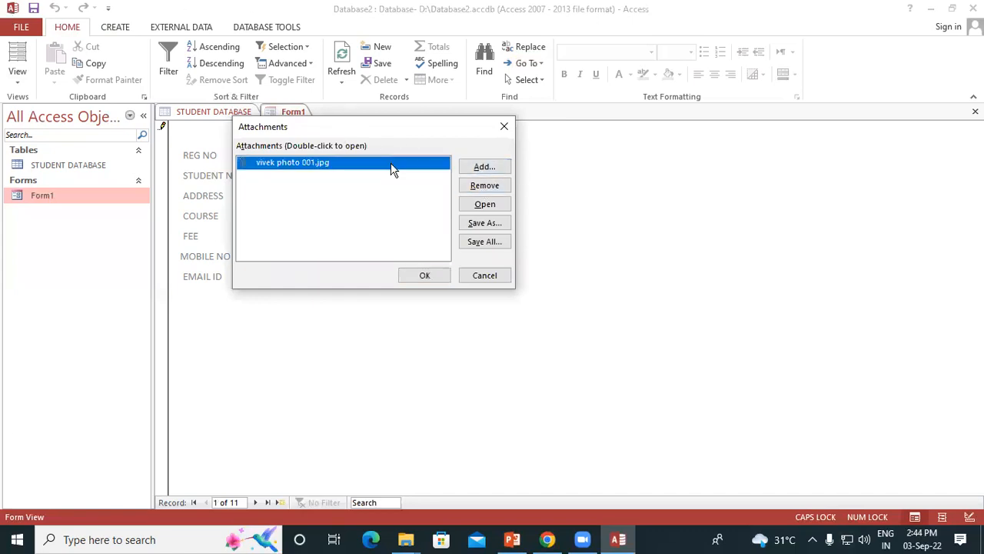
left_click(483, 185)
Attach allu.jpg from the Desktop as the first record's photo and accept the attachment change
left_click(484, 167)
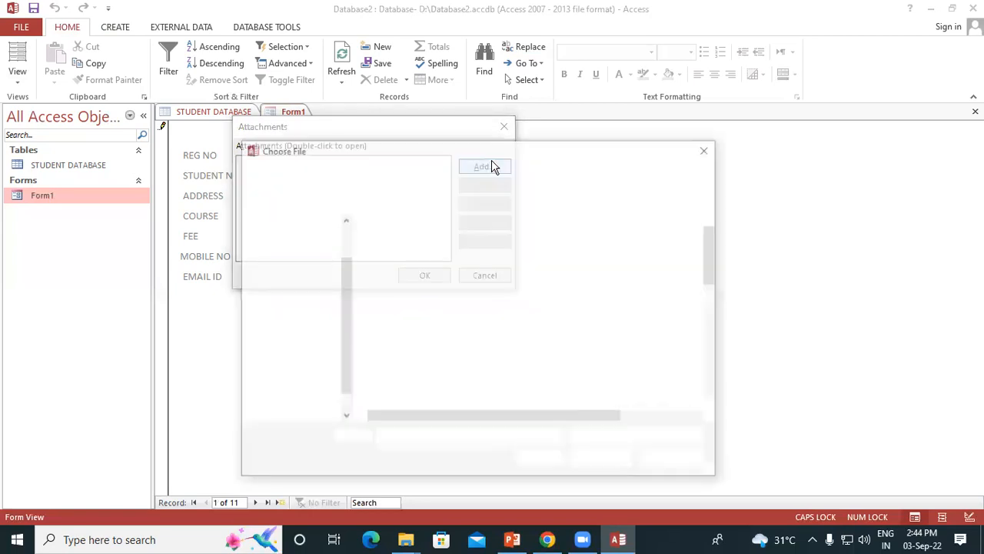
scroll(397, 346, "down", 3)
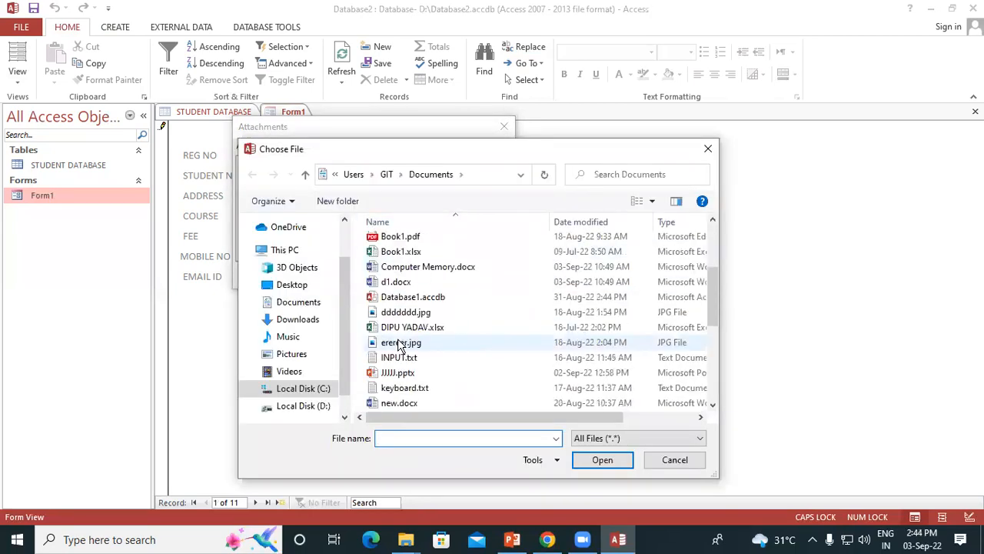
left_click(292, 285)
scroll(466, 303, "down", 1)
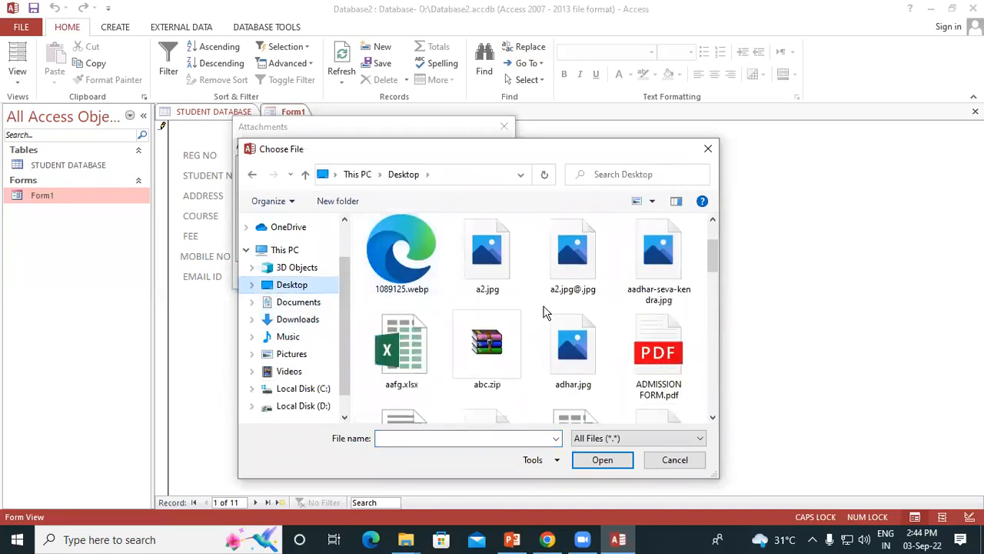
scroll(538, 369, "down", 2)
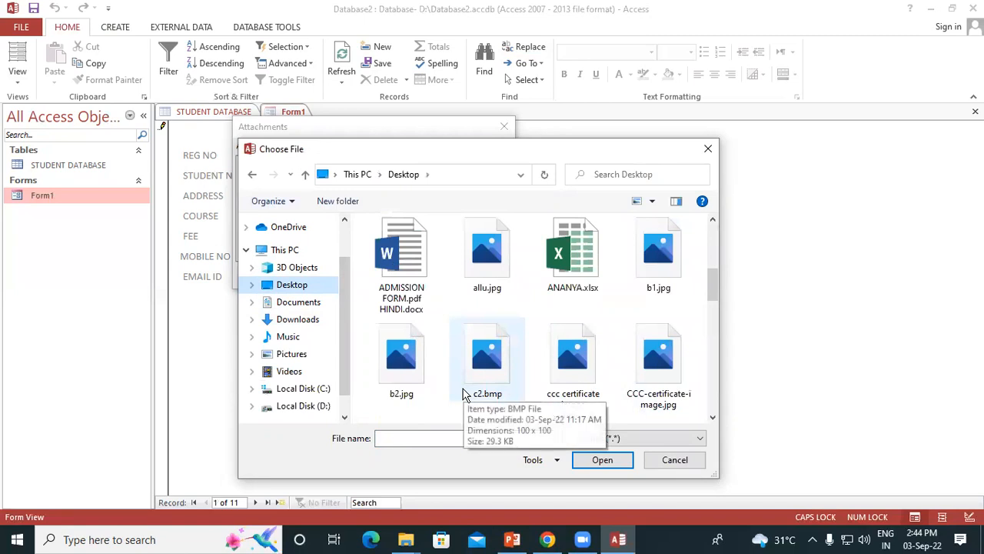
scroll(464, 388, "down", 1)
scroll(466, 339, "up", 1)
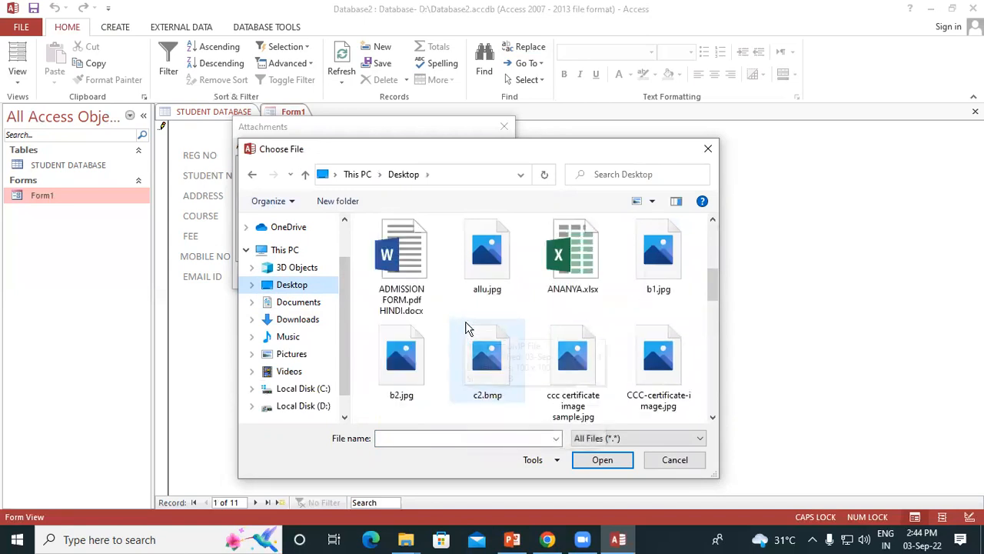
left_click(487, 261)
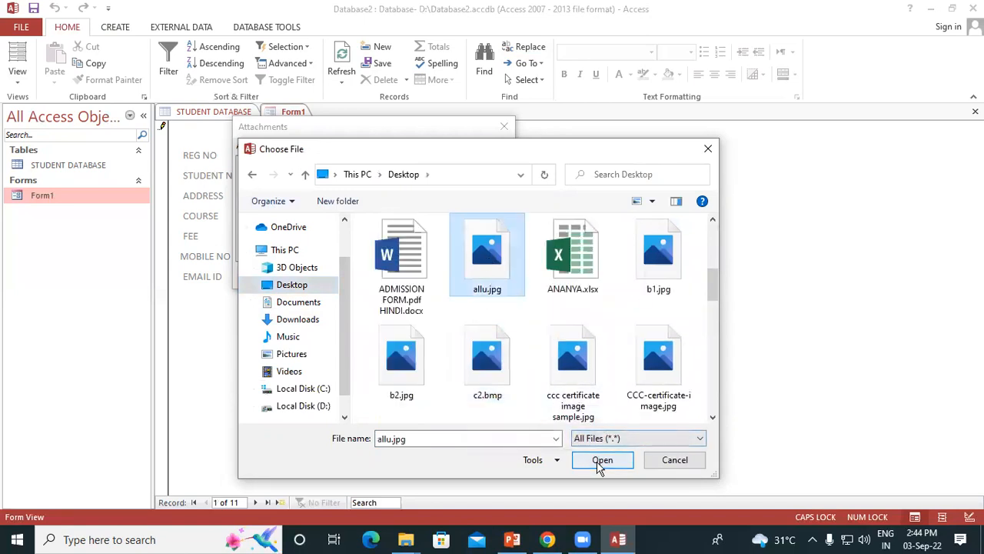
left_click(601, 460)
left_click(425, 276)
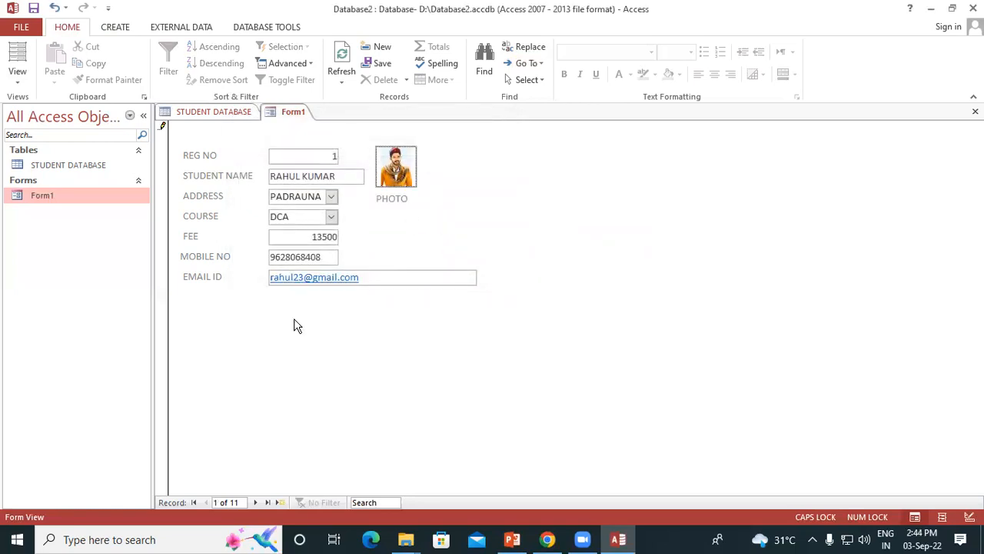
Go forward to the third record and remove git image.png from its PHOTO attachments
left_click(529, 64)
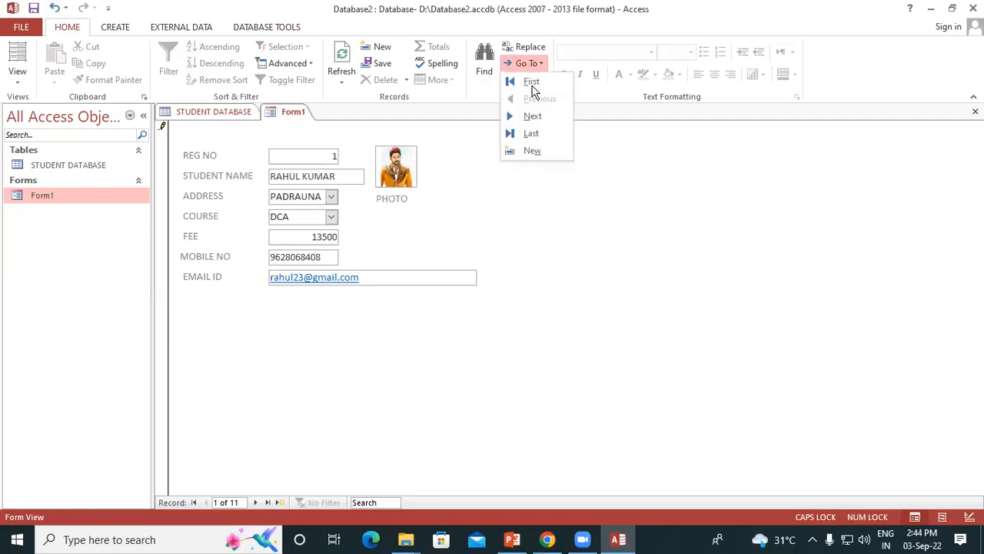
left_click(534, 116)
left_click(529, 63)
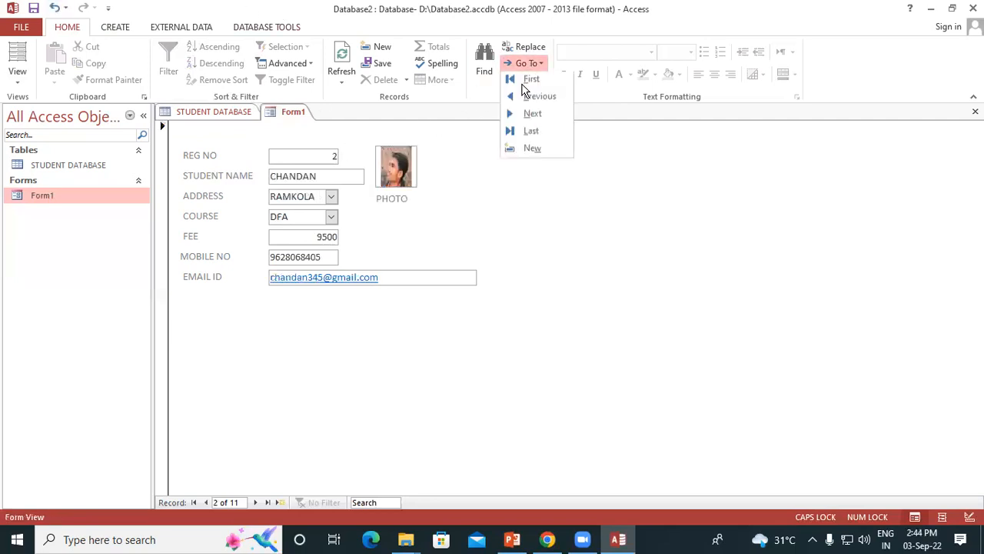
left_click(530, 115)
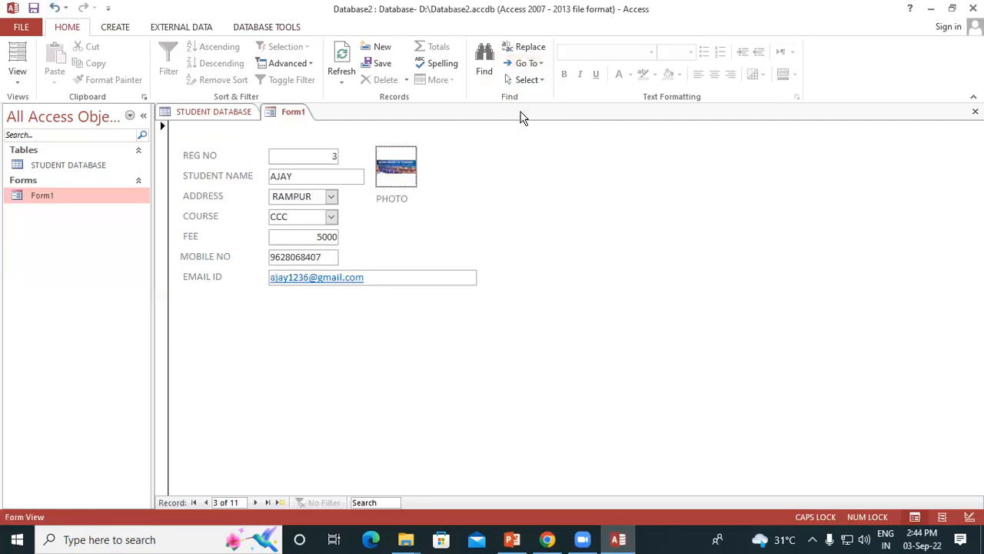
double_click(398, 159)
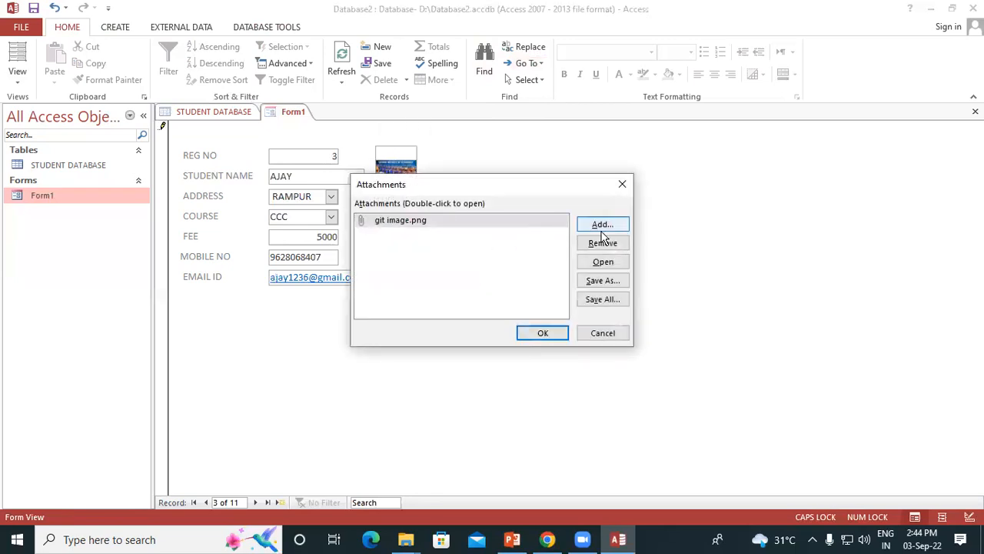
left_click(607, 244)
Attach b1.jpg from the Desktop as the third record's photo and accept the attachment change
left_click(599, 225)
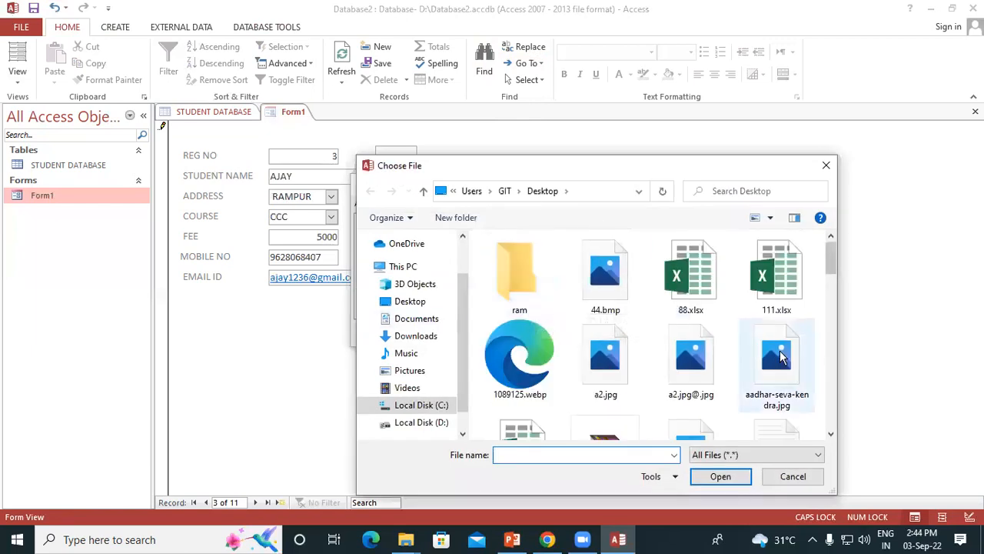
scroll(692, 404, "down", 5)
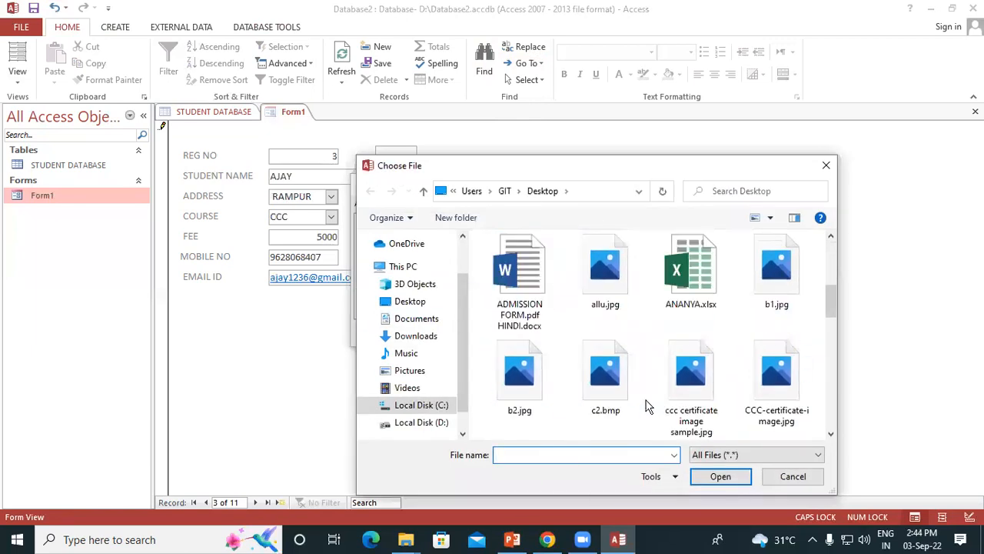
scroll(649, 406, "down", 1)
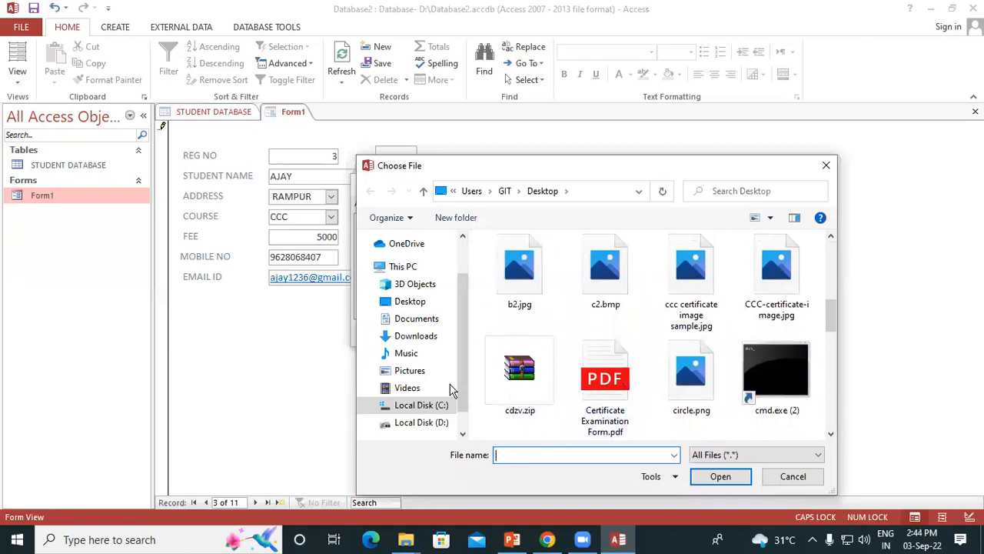
left_click(408, 370)
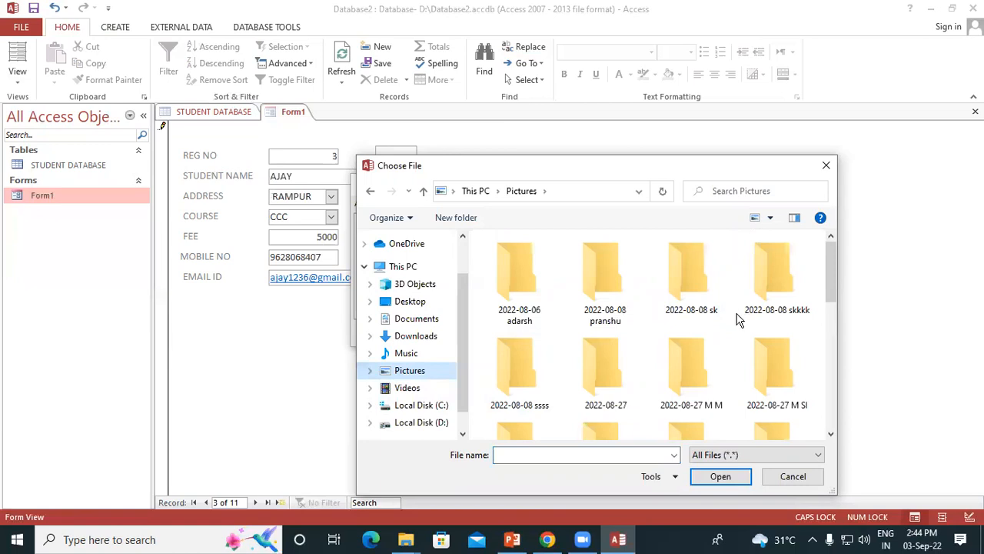
scroll(739, 319, "down", 5)
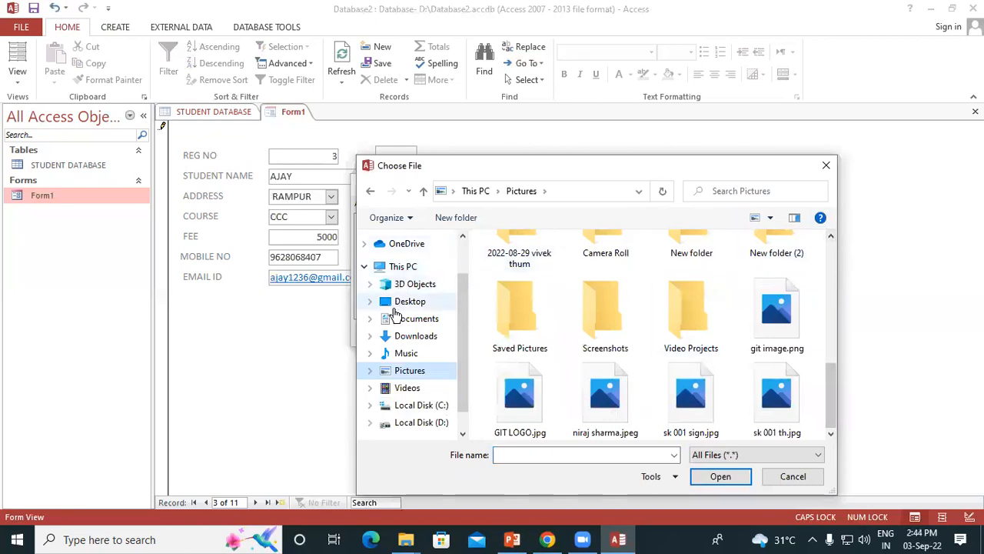
left_click(393, 307)
scroll(698, 376, "down", 1)
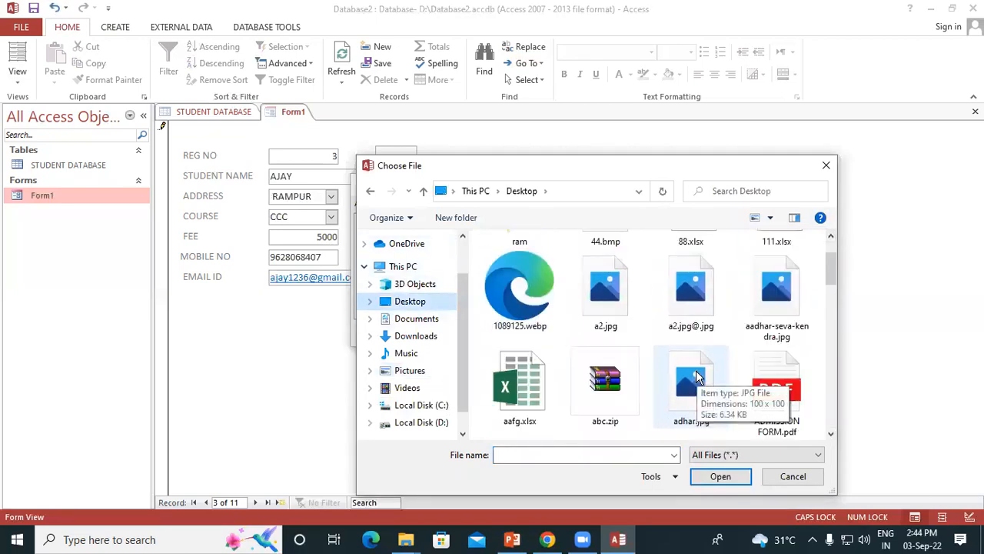
scroll(740, 358, "down", 1)
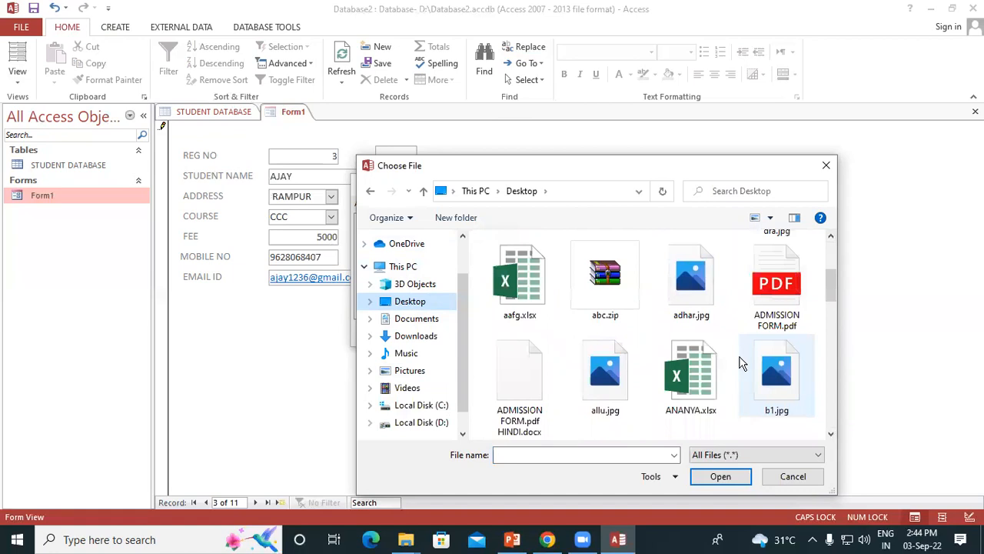
scroll(740, 363, "down", 1)
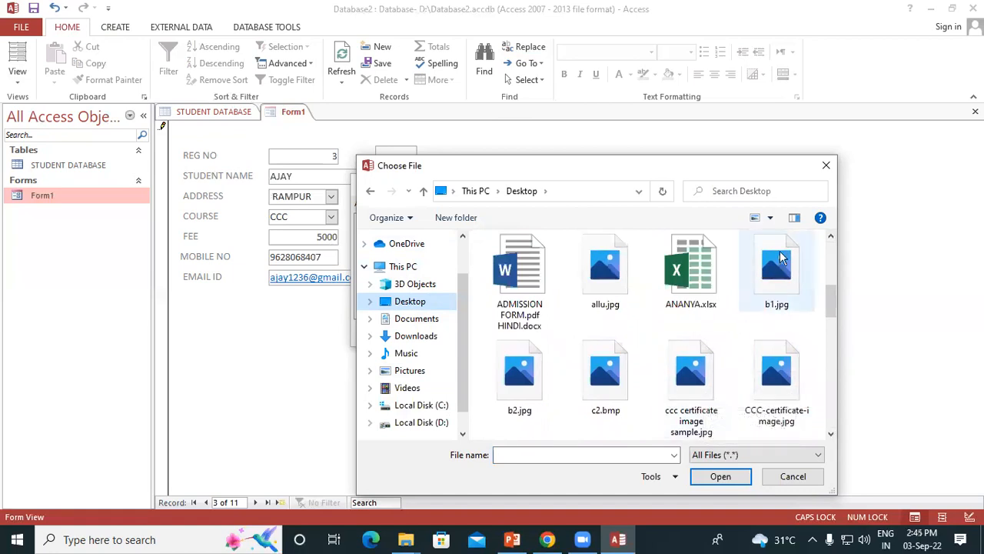
left_click(780, 257)
left_click(731, 477)
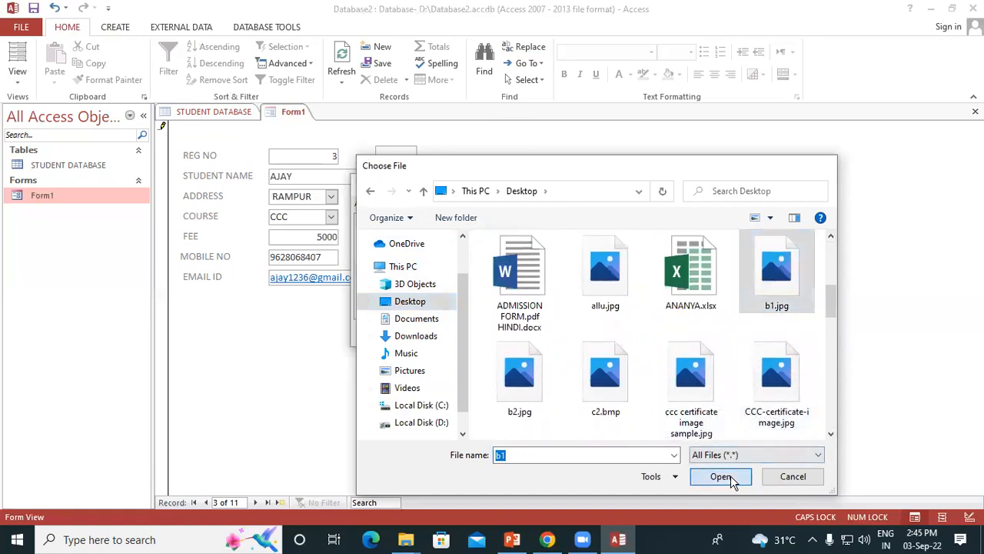
left_click(543, 333)
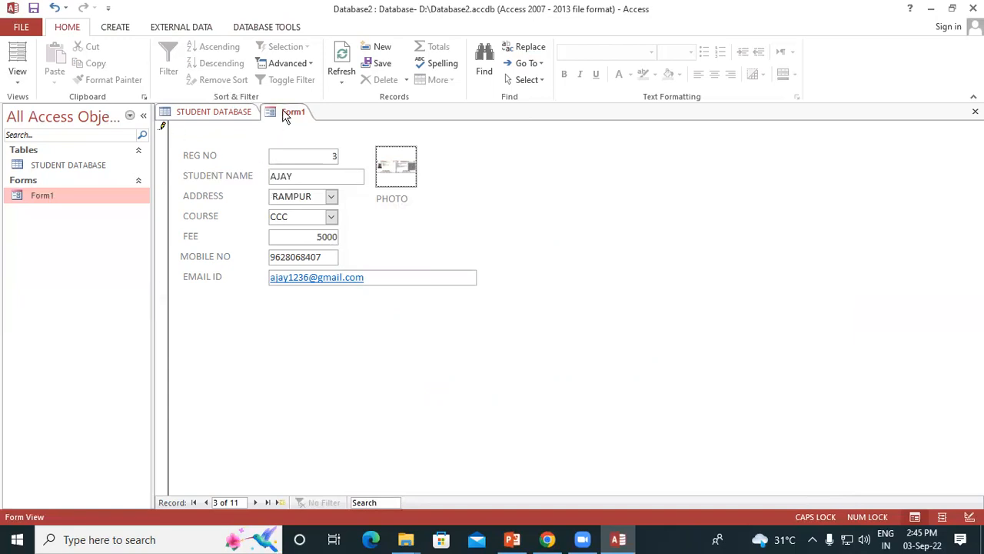
Go back two records in Form1, from the third record to the first
left_click(528, 63)
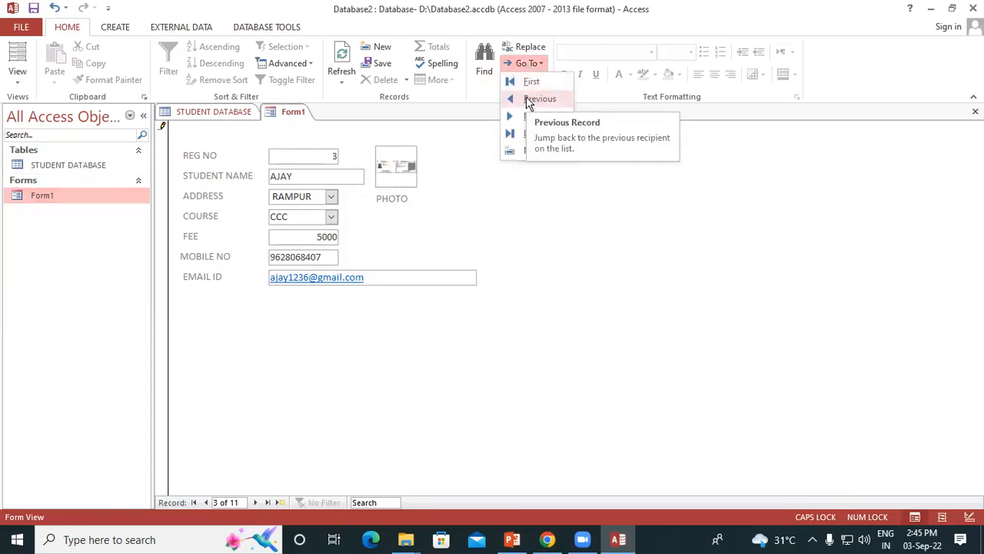
left_click(534, 100)
left_click(541, 64)
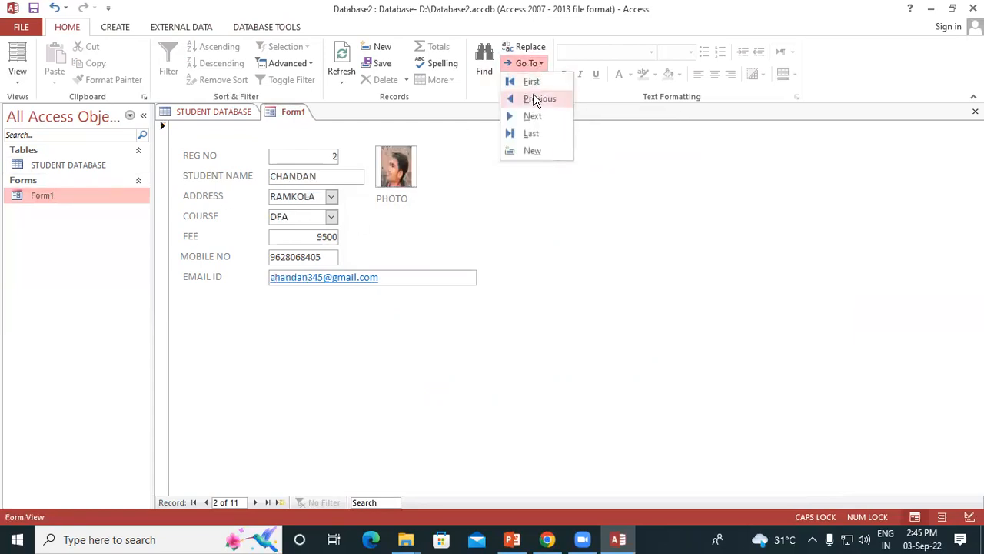
left_click(538, 99)
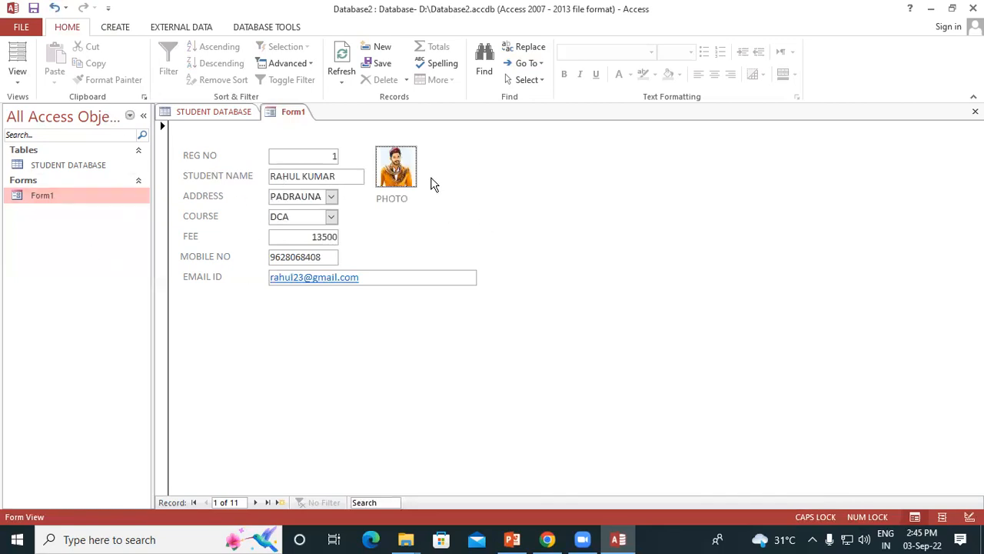
Print all of the form's records with Microsoft Print to PDF, saving the output on the Desktop as STUDENT DATABASE
key("ctrl+p")
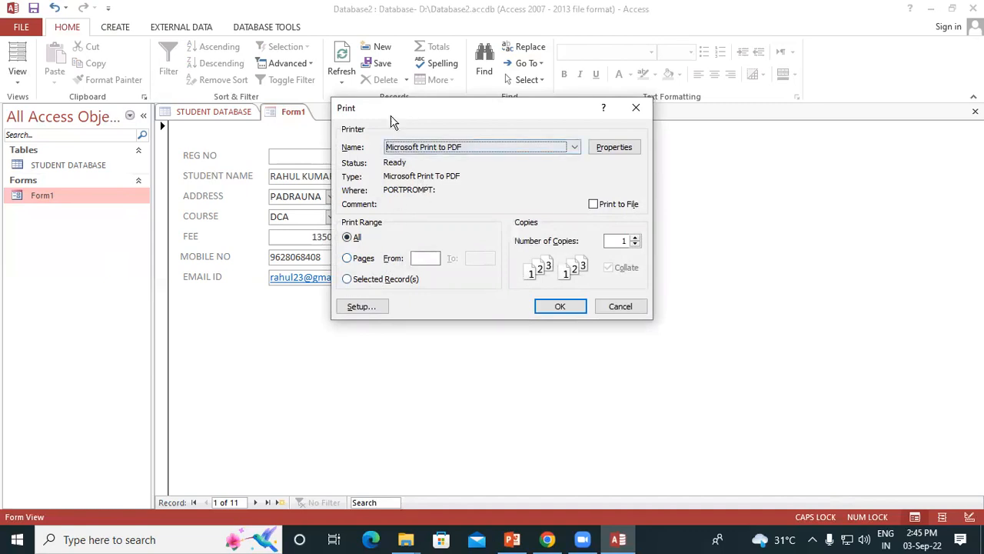
left_click_drag(392, 123, 564, 91)
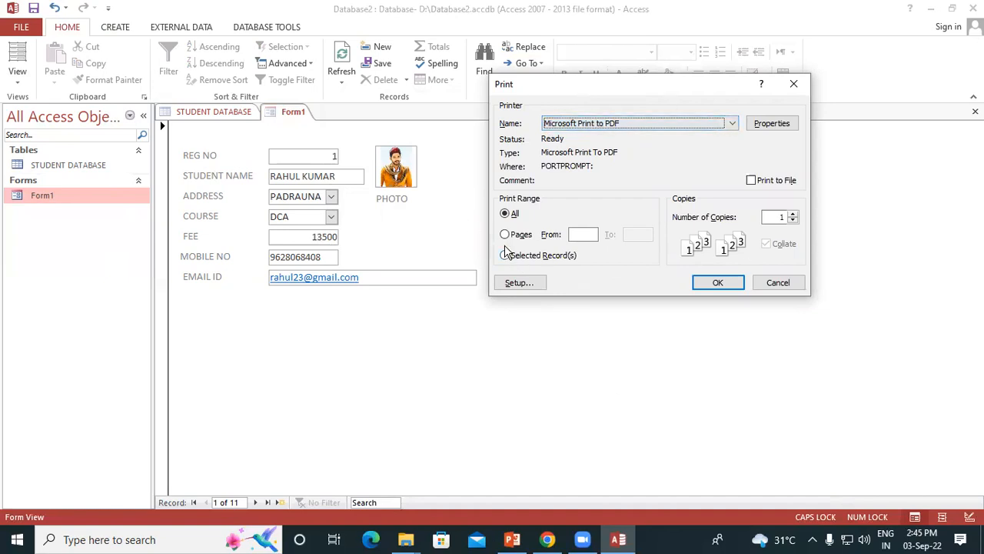
left_click(708, 285)
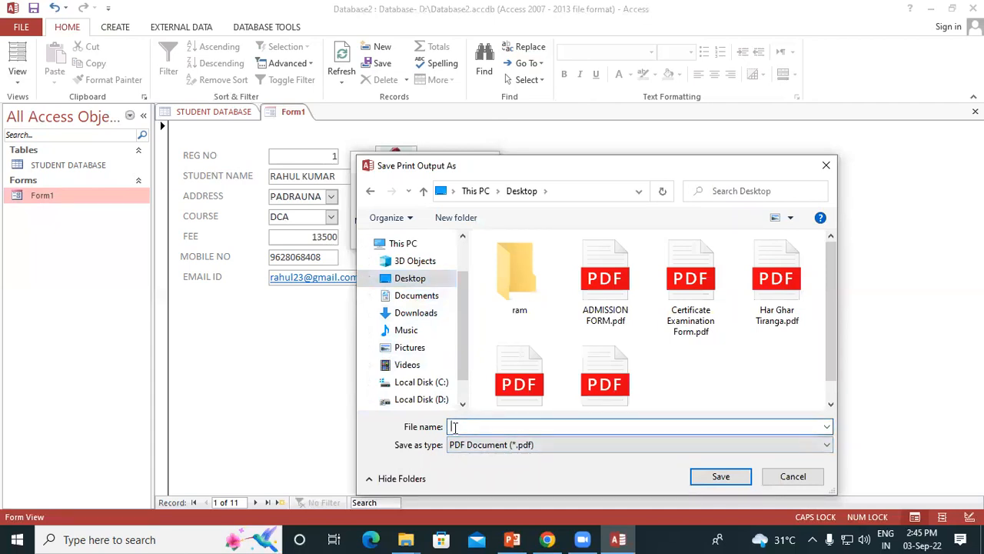
type("STUD")
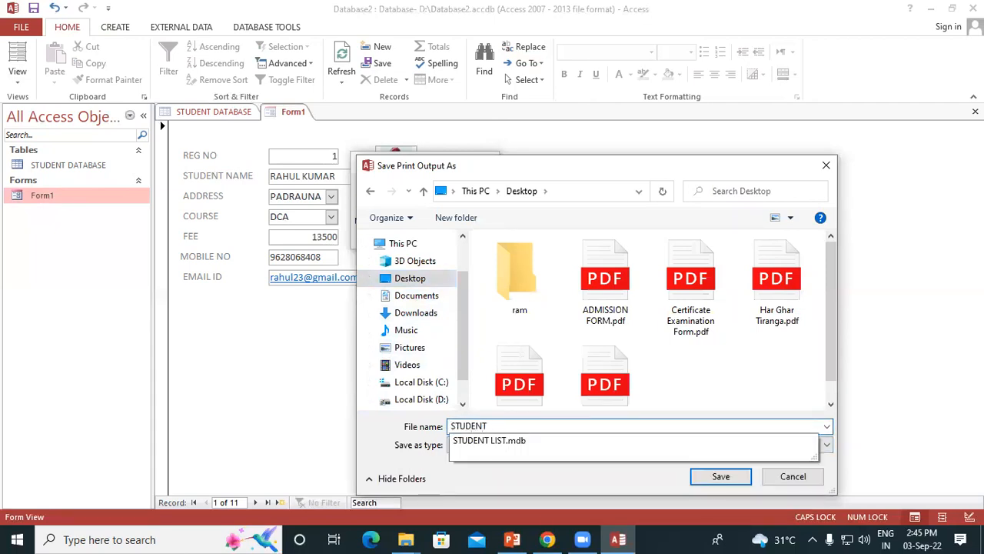
type("ENT DATABASE")
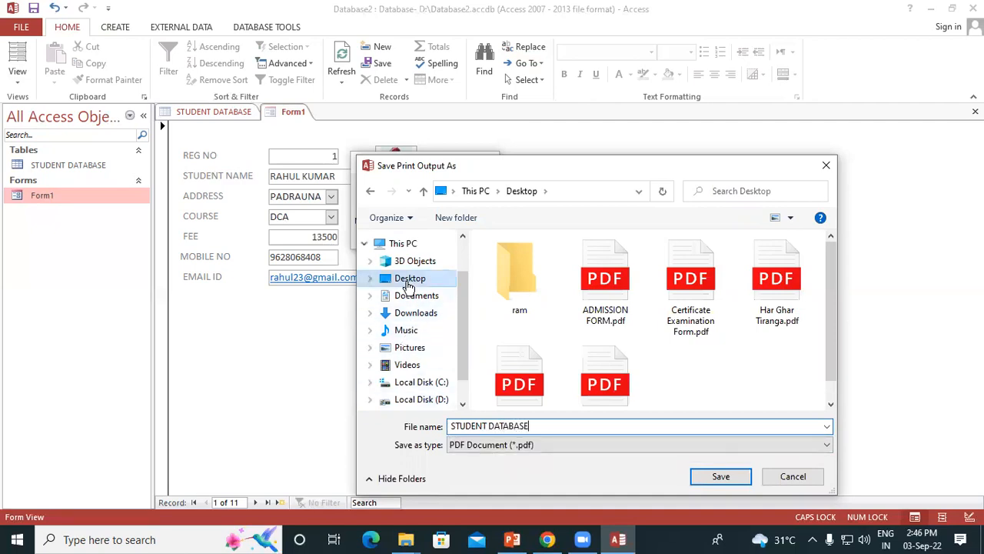
left_click(718, 476)
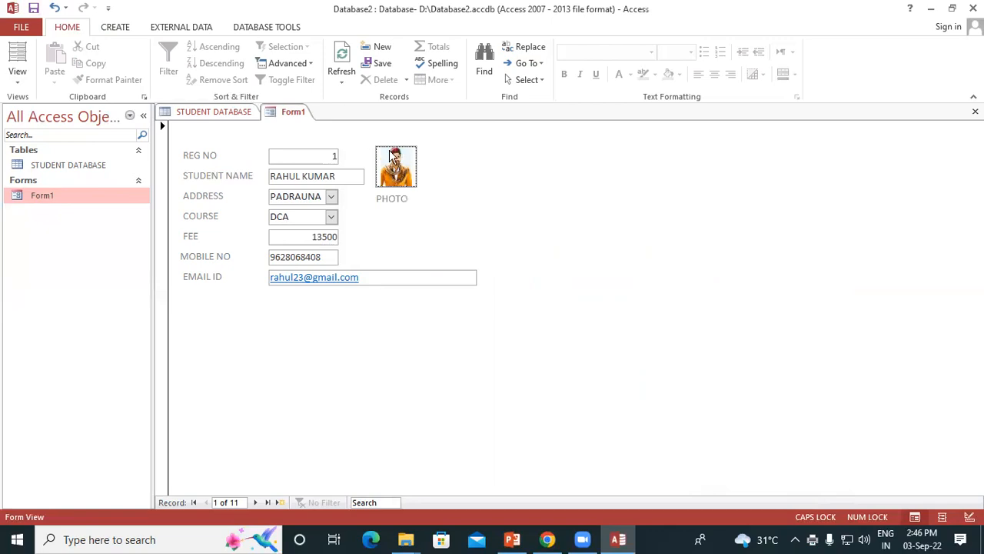
Minimize the open windows to reach the desktop and open STUDENT DATABASE.pdf
left_click(930, 9)
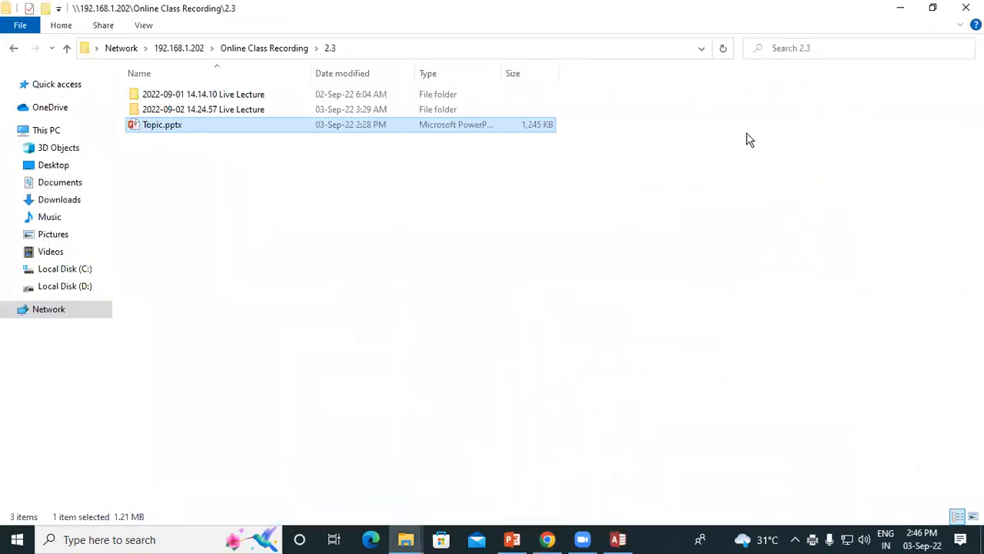
left_click(893, 11)
left_click(449, 241)
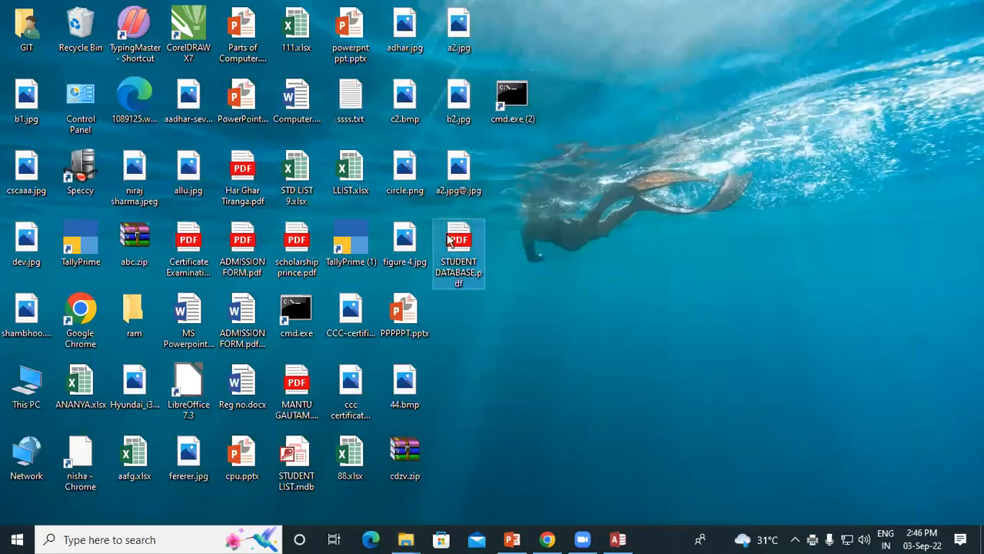
double_click(449, 241)
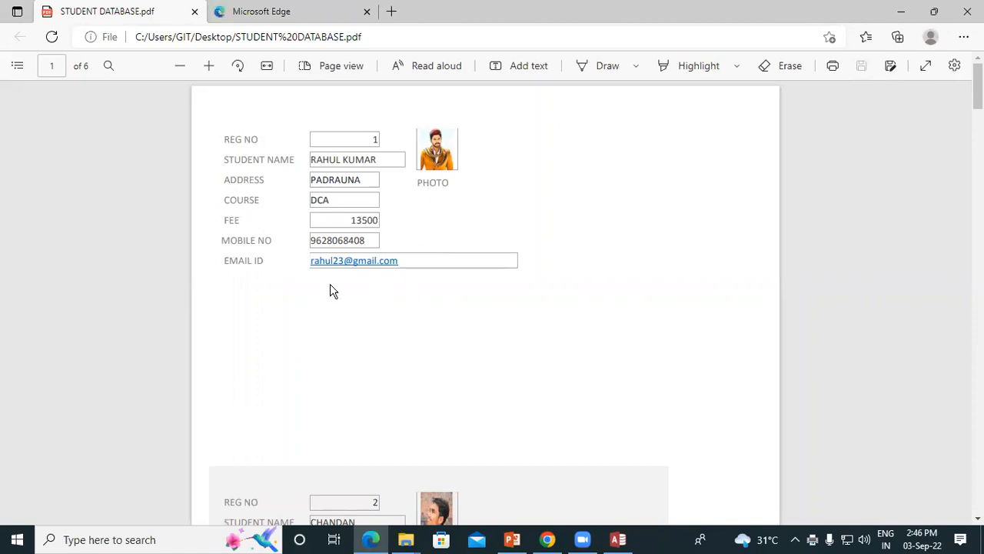
Review the printed student records through to the last page of the PDF, and close it
scroll(317, 380, "down", 3)
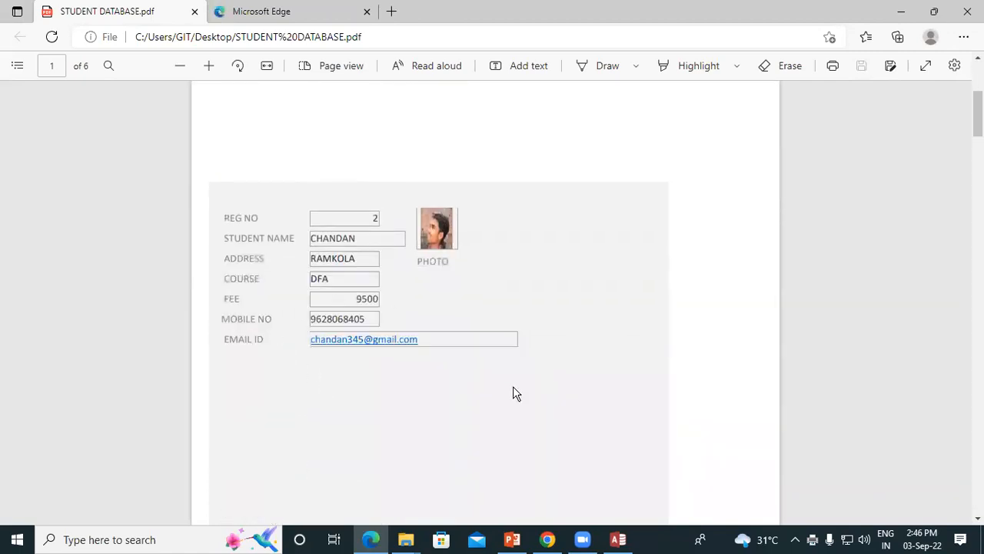
scroll(369, 408, "down", 3)
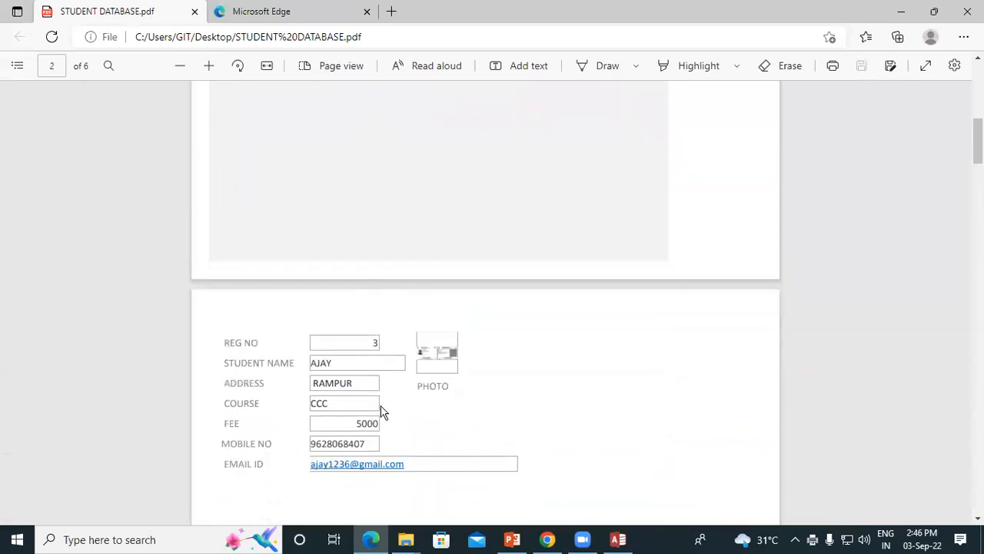
scroll(366, 400, "down", 3)
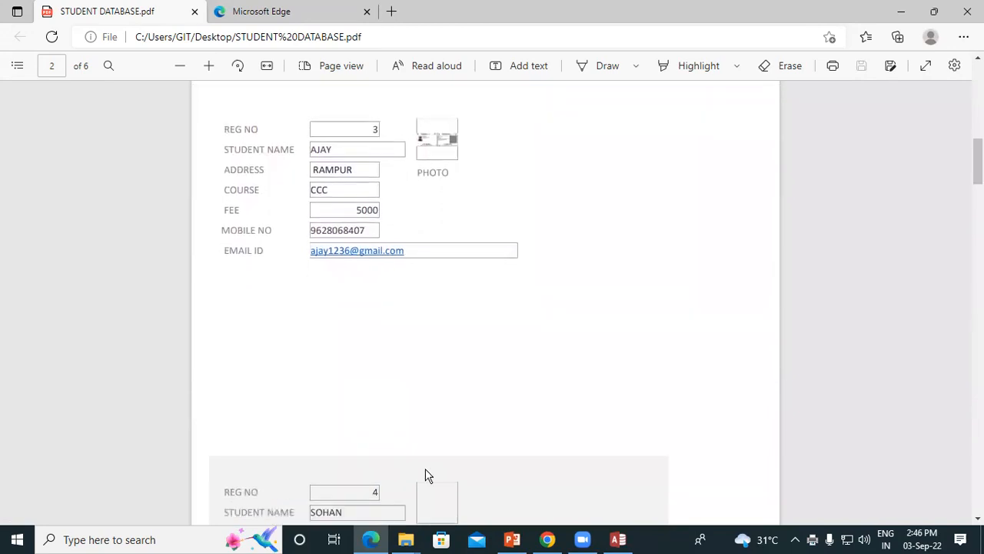
scroll(484, 299, "down", 20)
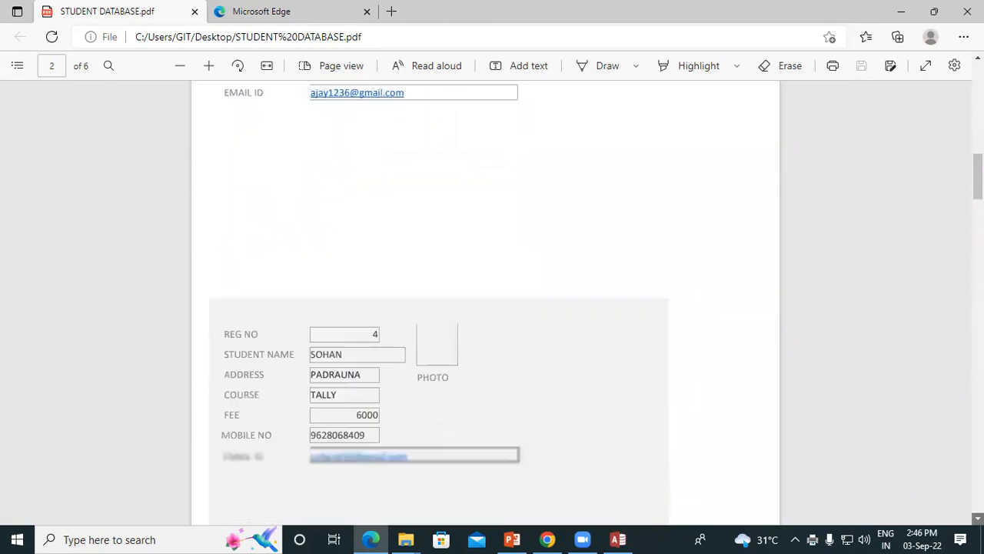
scroll(474, 343, "down", 15)
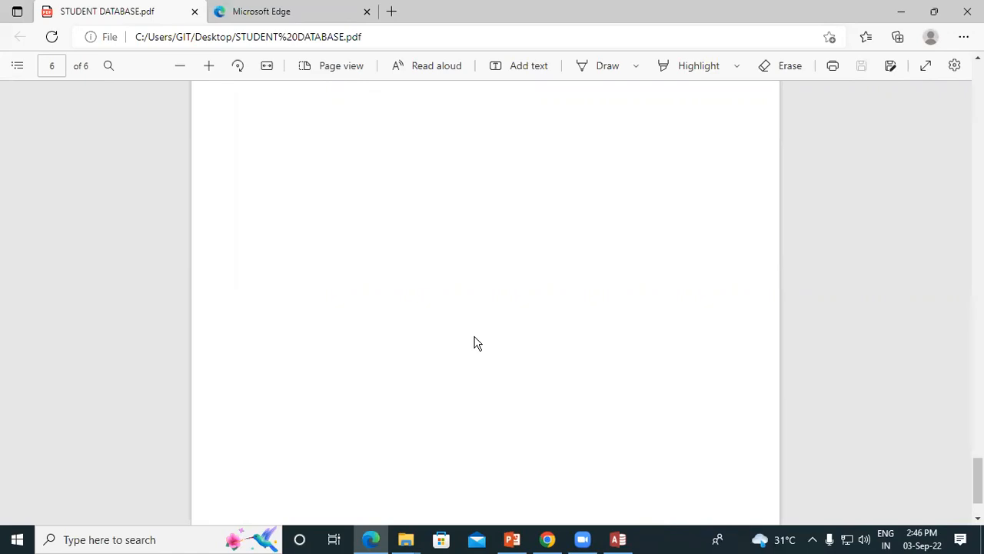
left_click(968, 12)
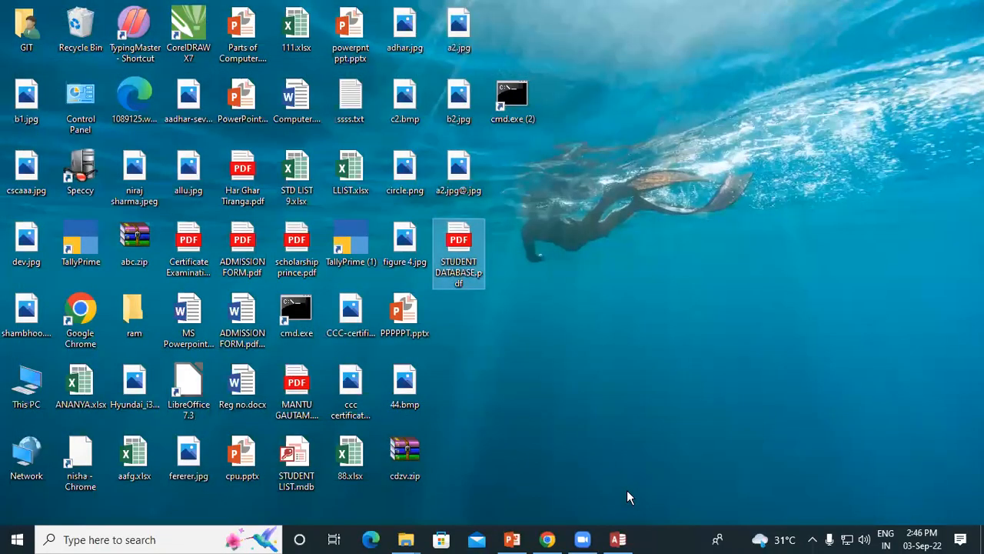
Switch back to Access and open Form1 in Design View
left_click(614, 538)
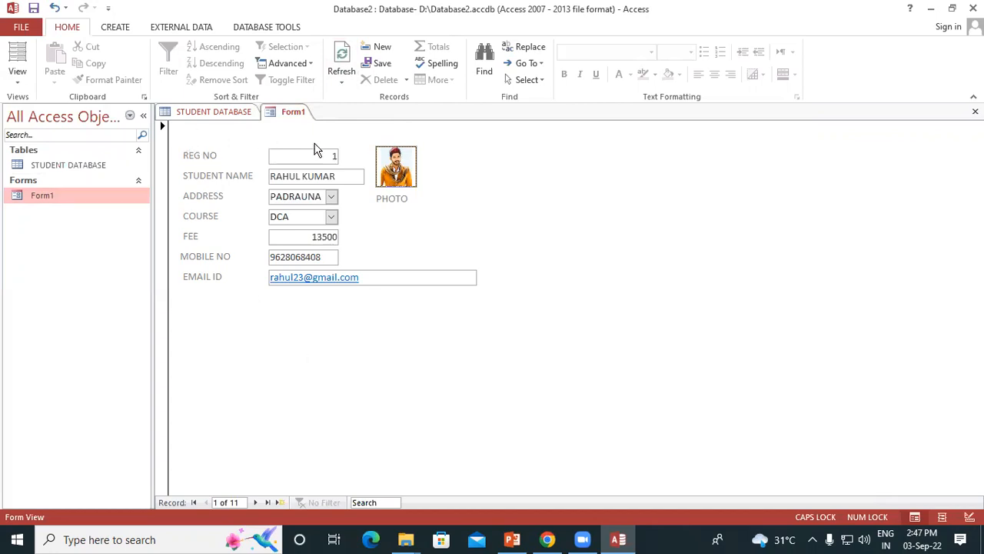
left_click(20, 80)
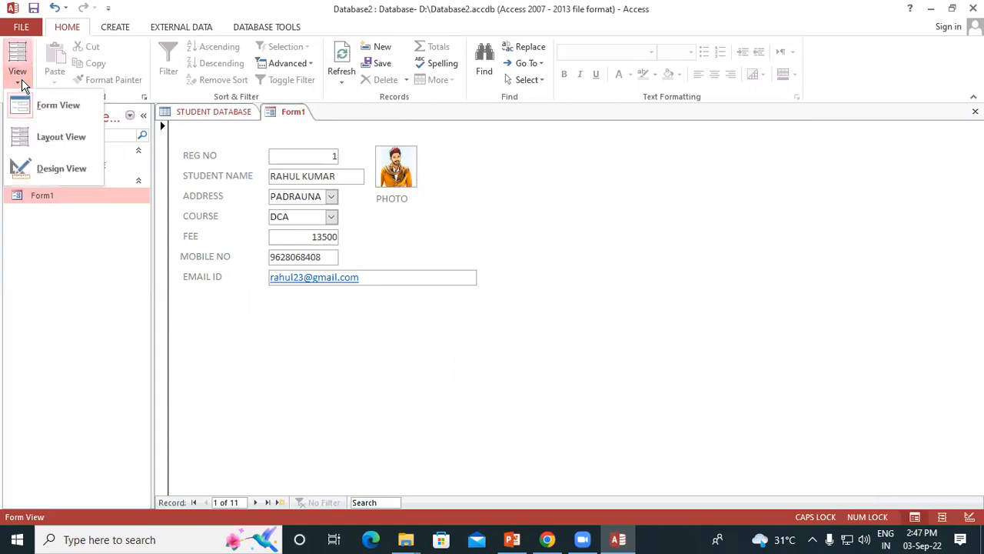
left_click(74, 170)
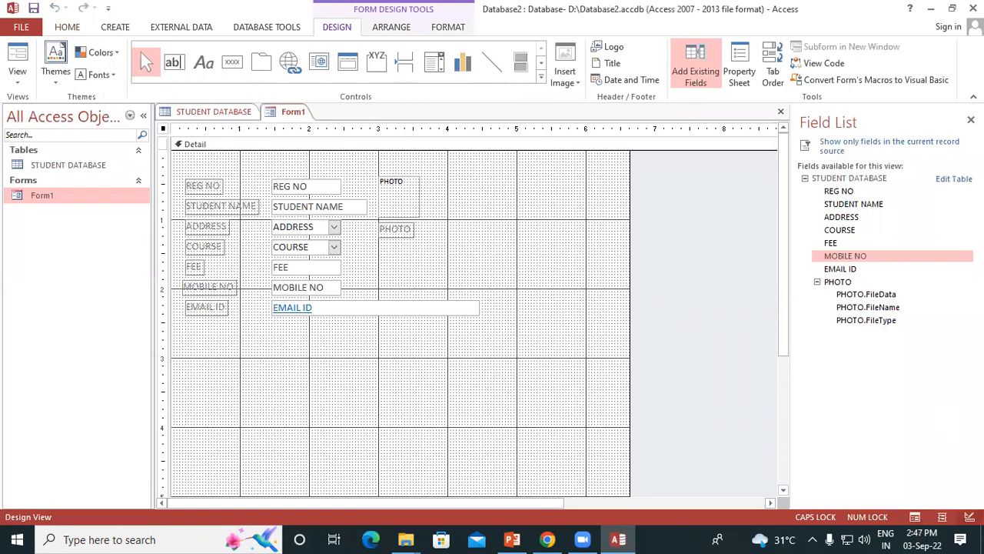
Add a title to the form header reading "GAYATRI INSTITTUTE OF TECHNOLOGY"
left_click(614, 65)
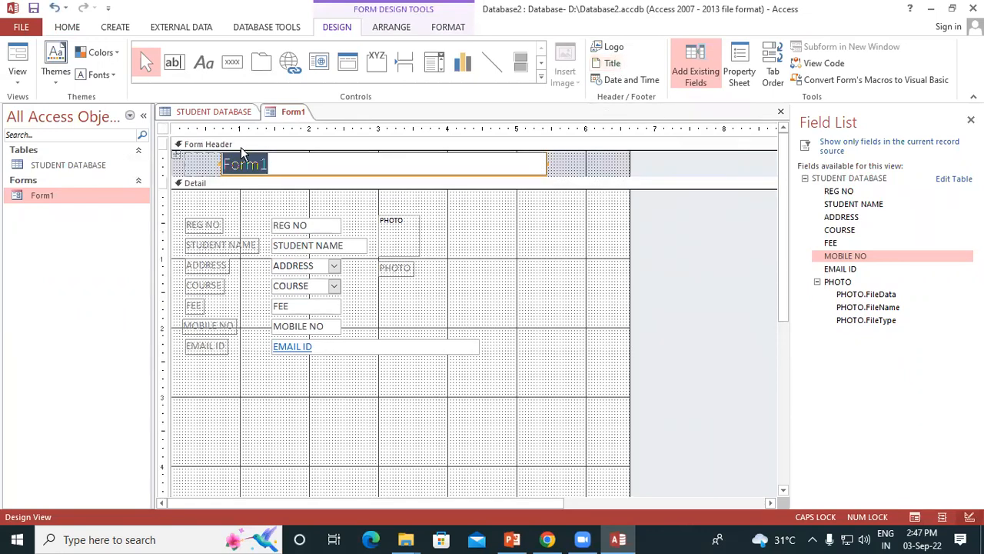
key("BackSpace")
type("GAYATRI INSTITTUTE OF TEC")
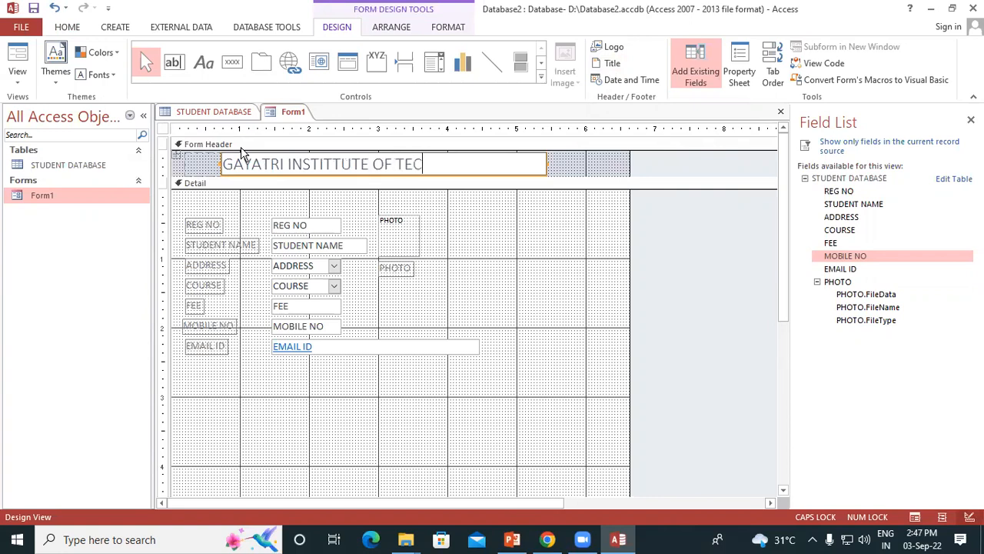
type("HNOLOGY")
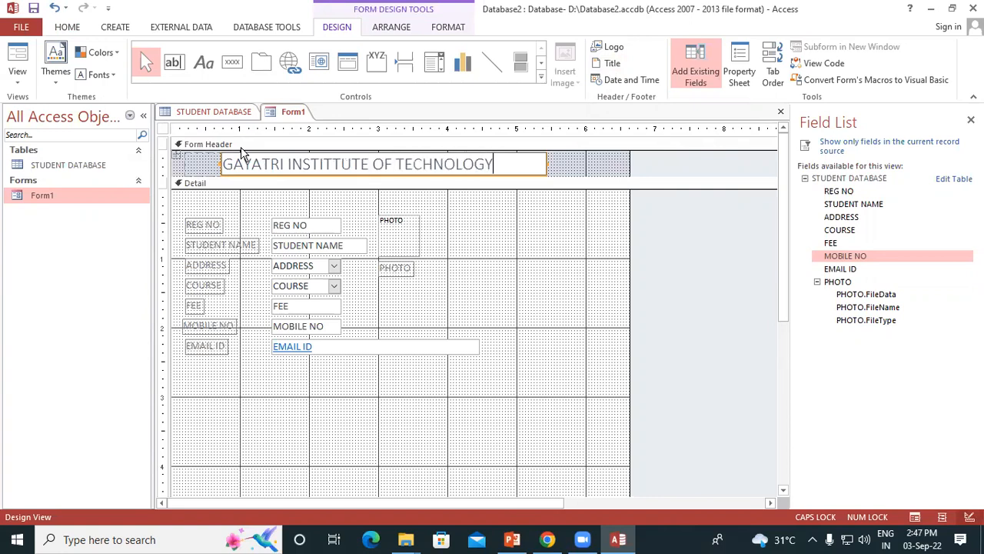
left_click(572, 165)
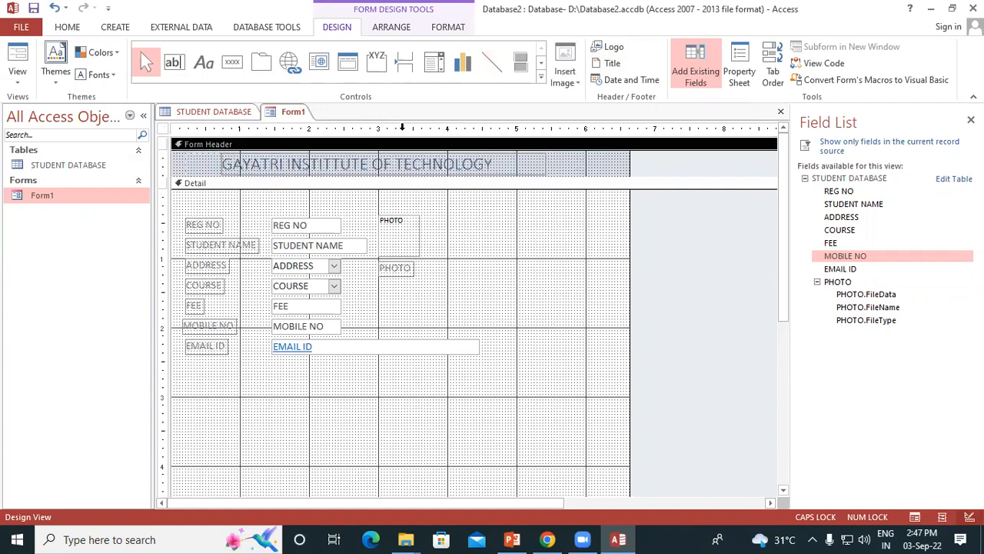
Format the form header title with red text and an olive green background fill
left_click(462, 167)
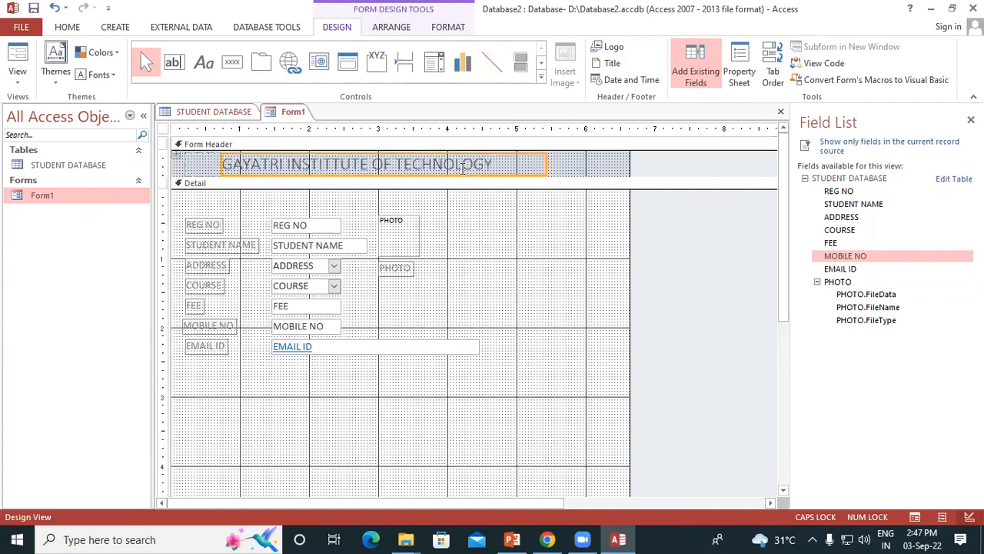
left_click(446, 31)
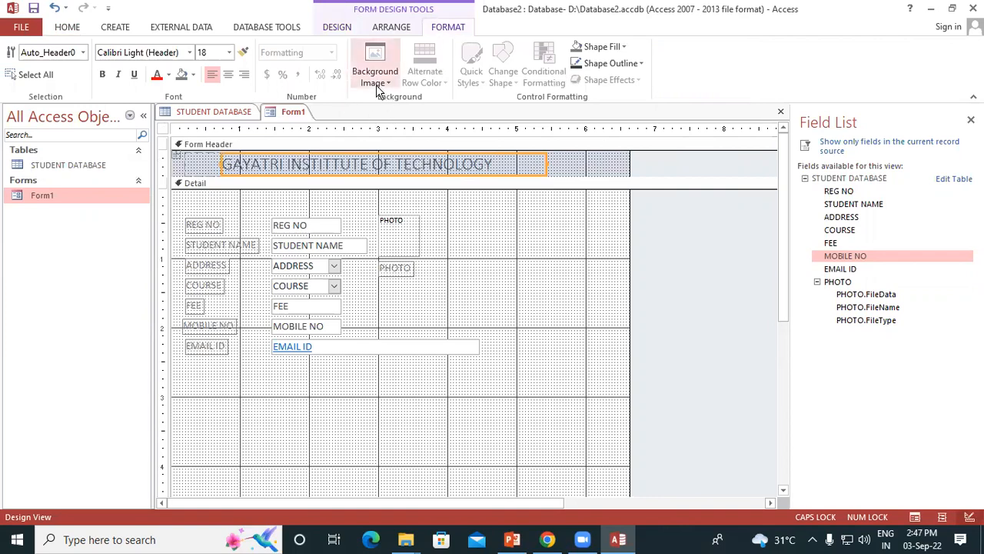
left_click(169, 75)
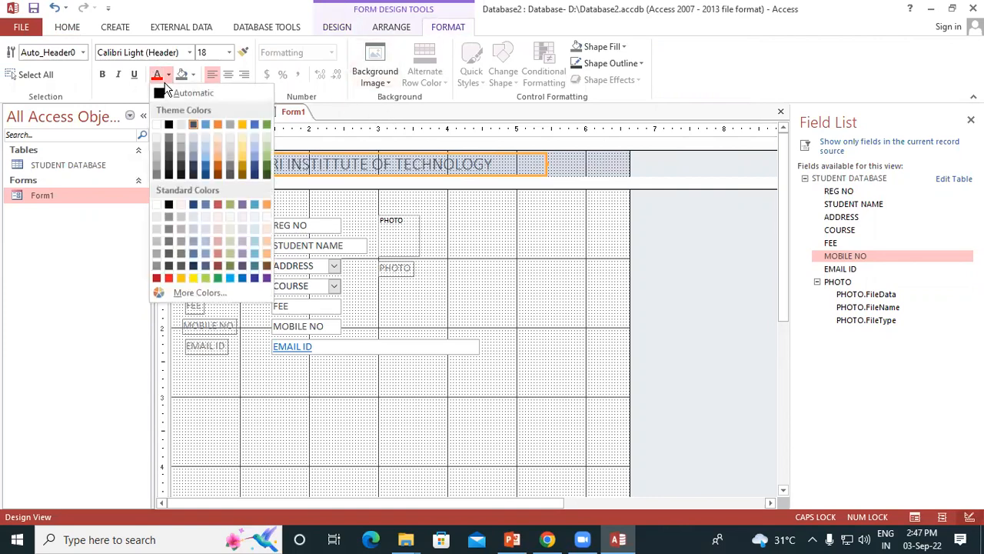
left_click(167, 278)
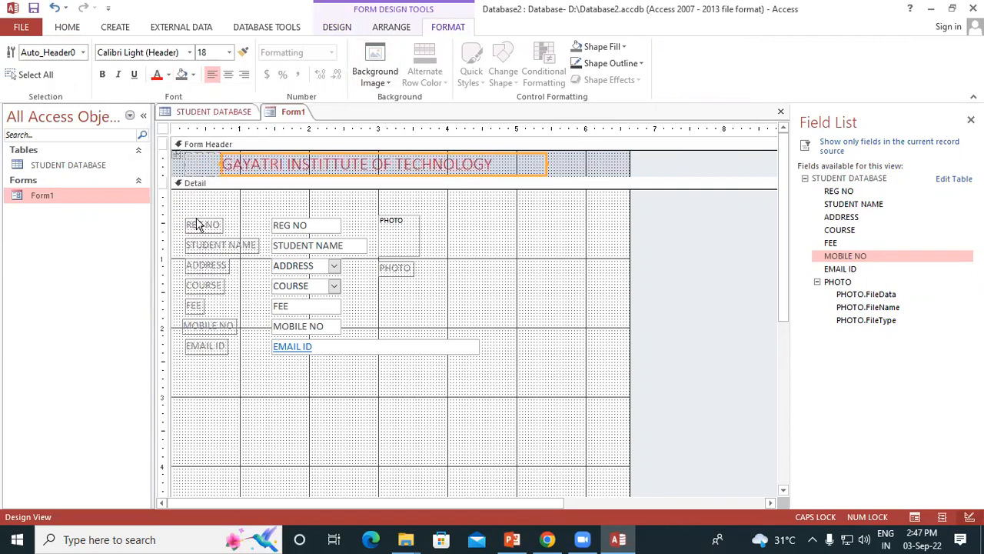
left_click(196, 74)
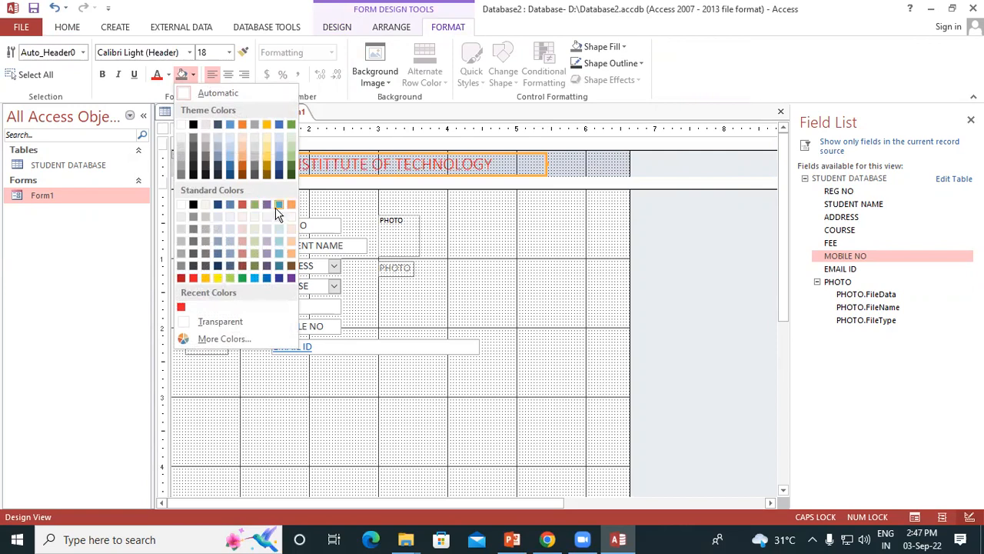
left_click(255, 204)
left_click(257, 213)
left_click(577, 168)
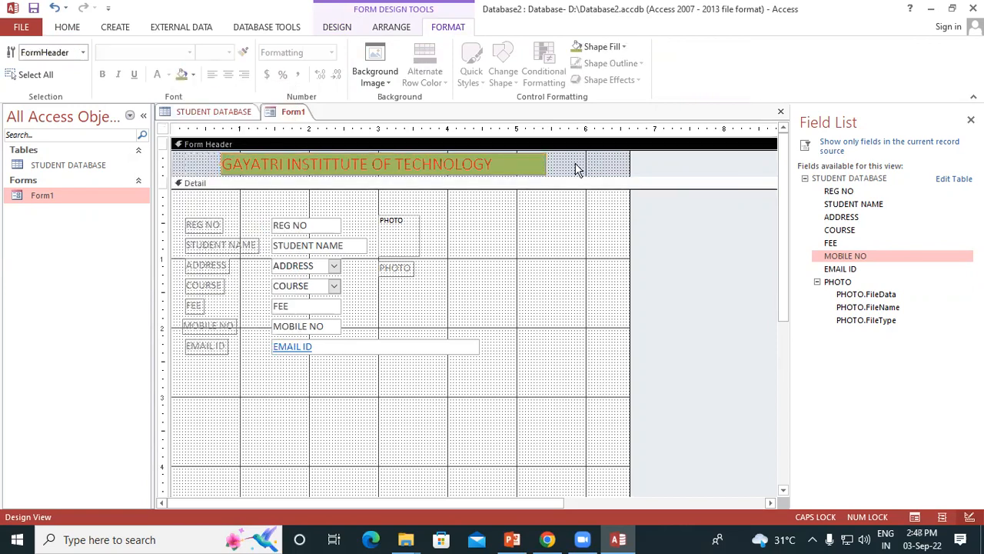
left_click(401, 159)
left_click(567, 163)
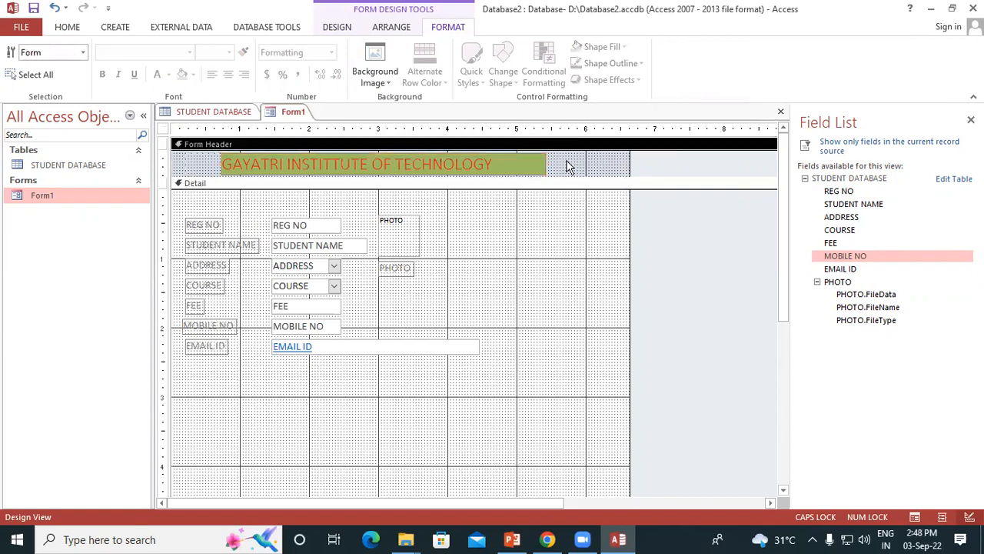
Insert GIT LOGO.jpg from the Pictures folder as the logo in the form header
left_click(349, 29)
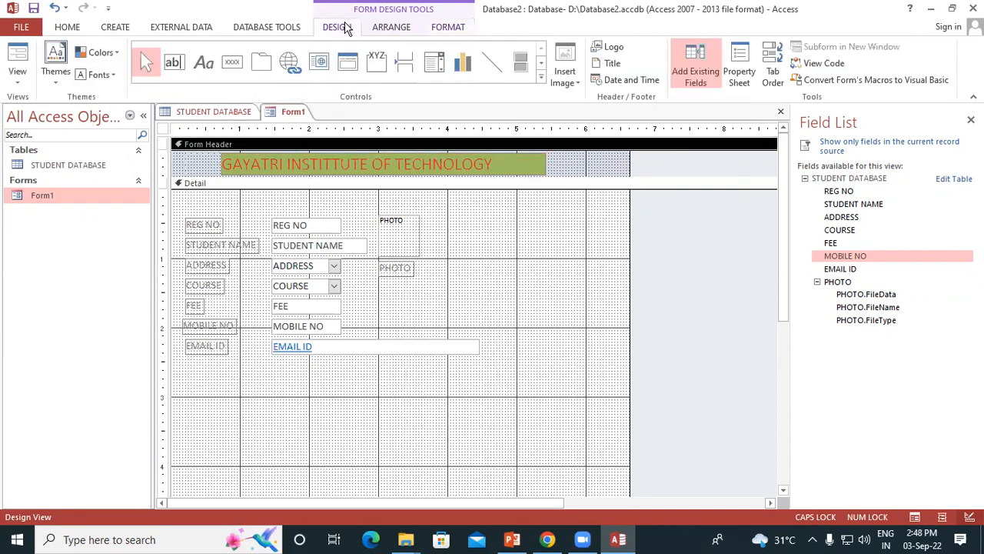
left_click(608, 51)
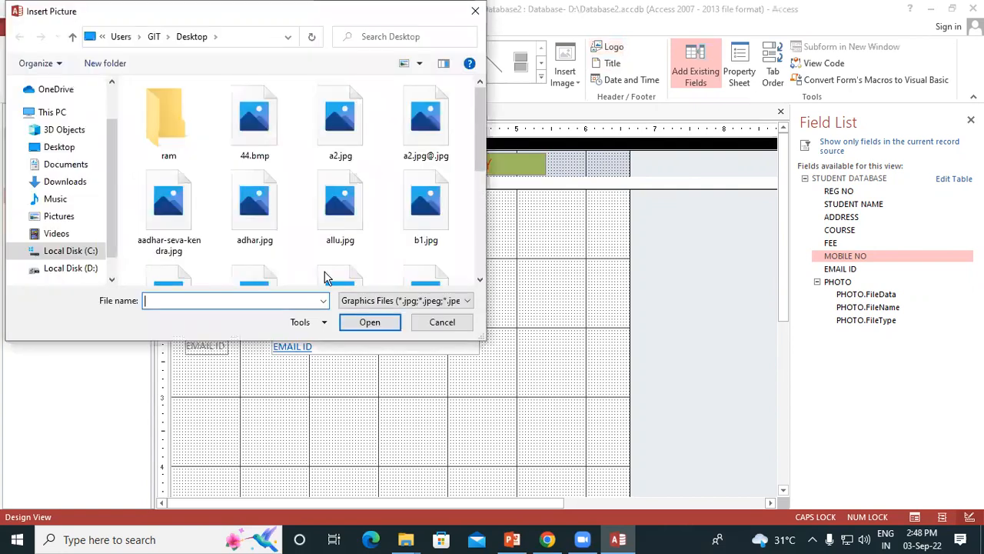
scroll(339, 269, "down", 5)
scroll(340, 269, "up", 2)
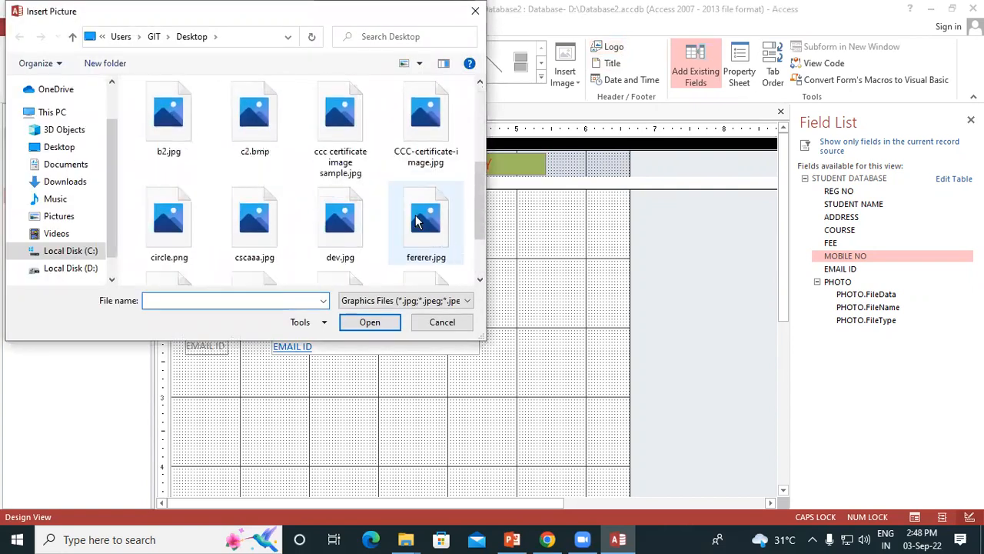
scroll(417, 208, "down", 2)
scroll(334, 201, "up", 2)
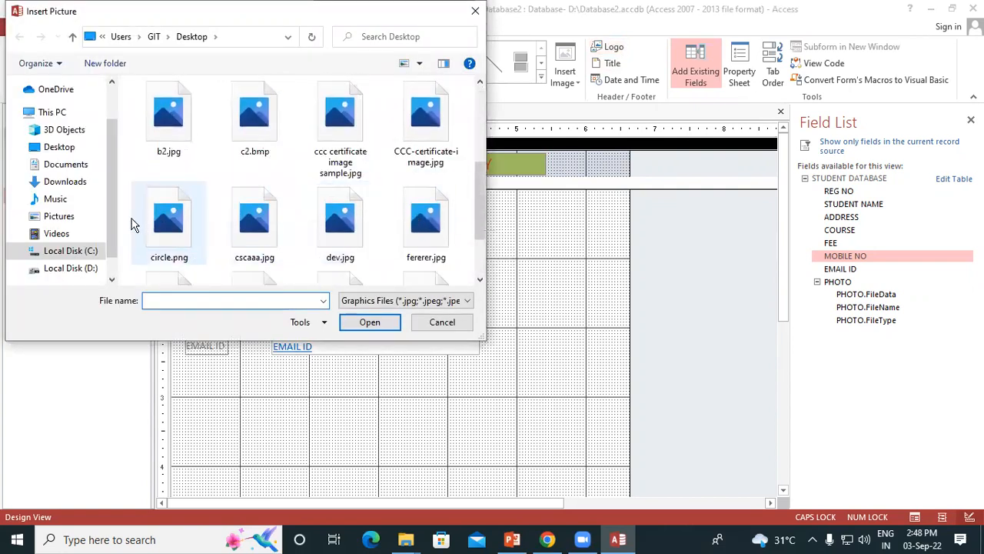
left_click(66, 184)
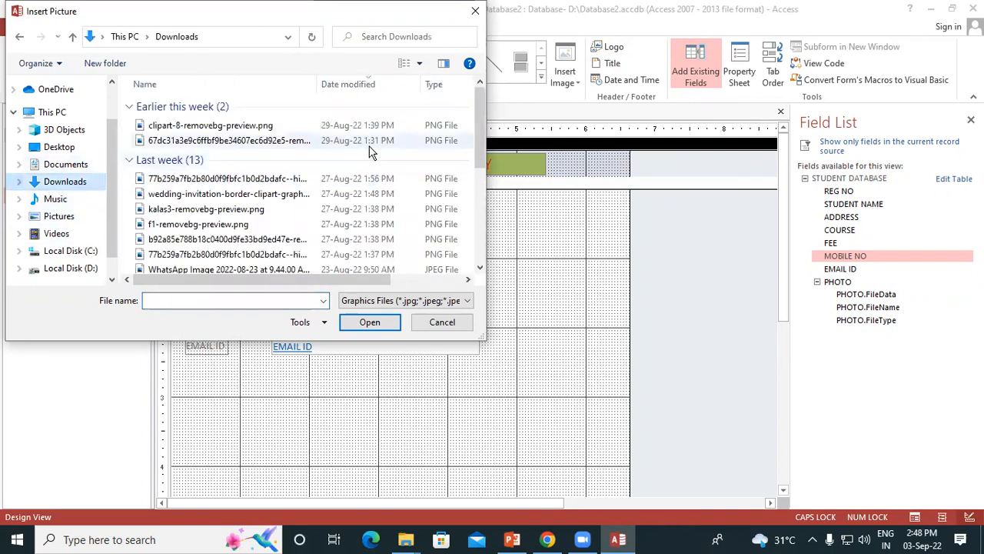
left_click_drag(477, 126, 477, 250)
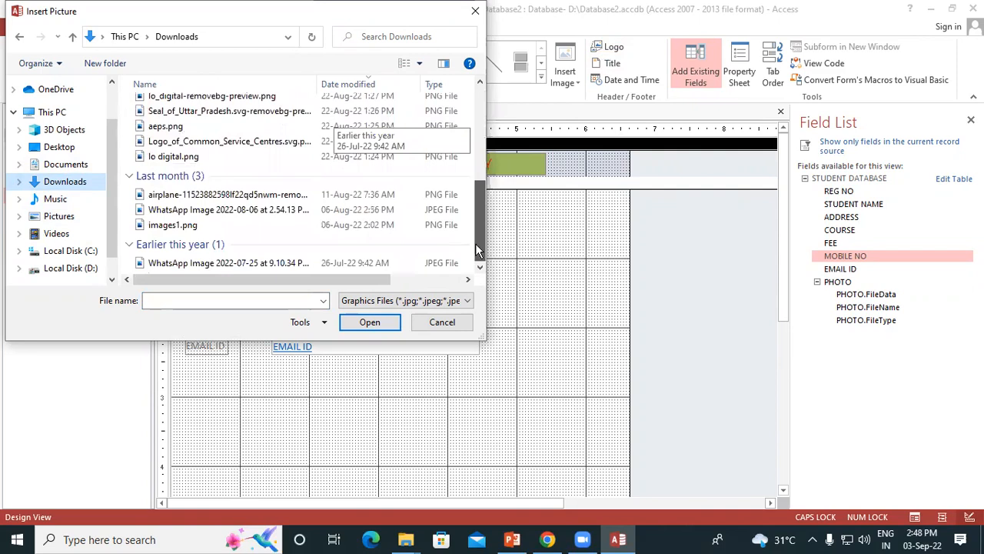
left_click(54, 216)
left_click_drag(481, 104, 500, 279)
left_click(176, 246)
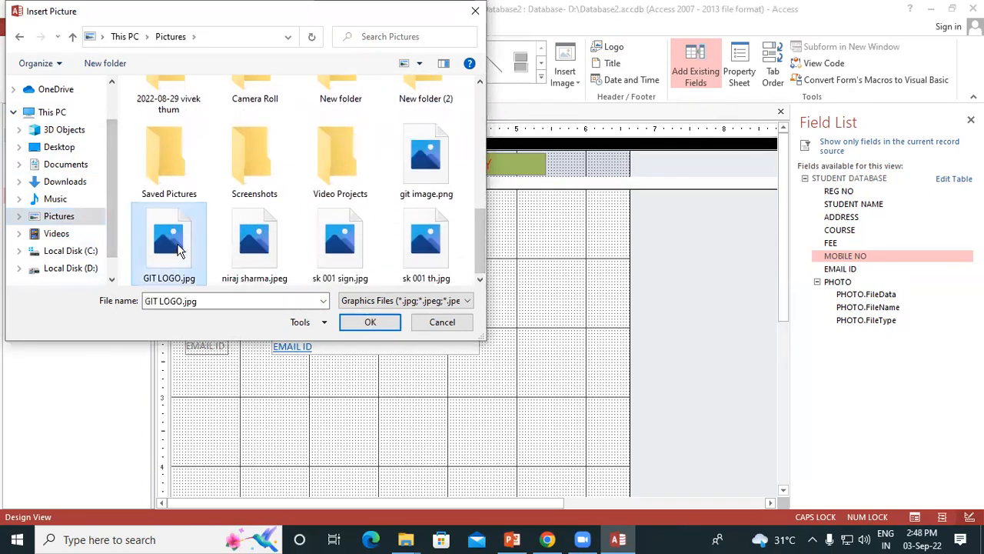
left_click(369, 325)
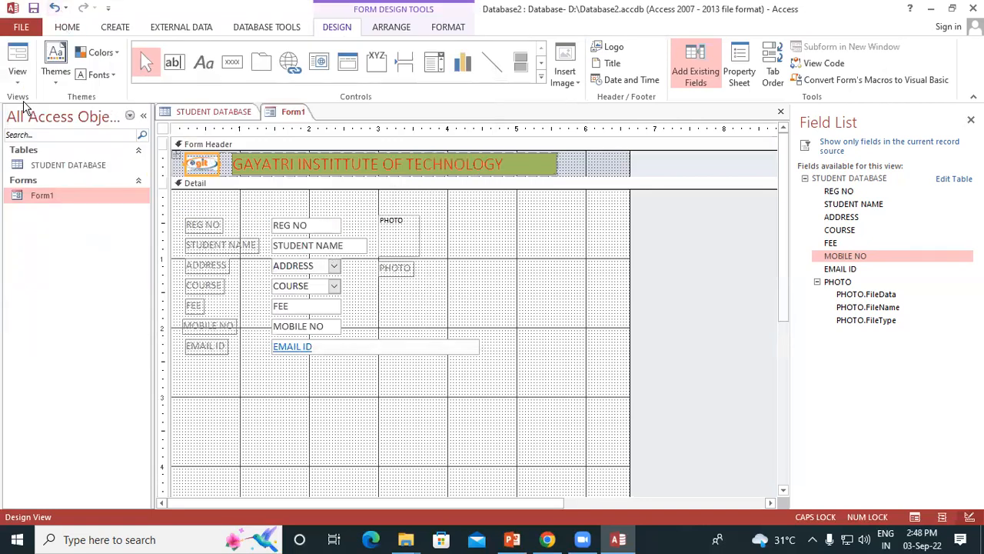
Save the design changes to Form1 and close the form
right_click(280, 116)
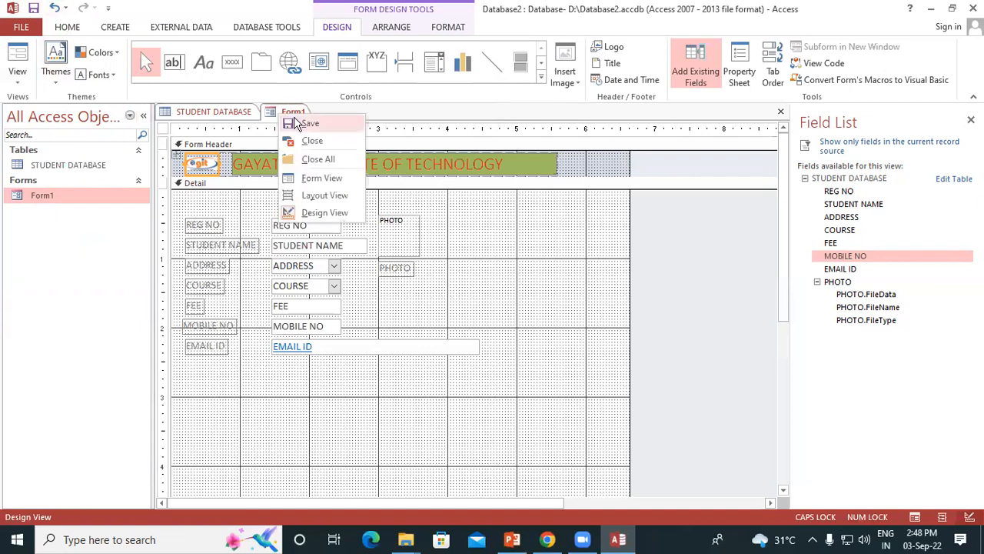
left_click(311, 122)
right_click(304, 111)
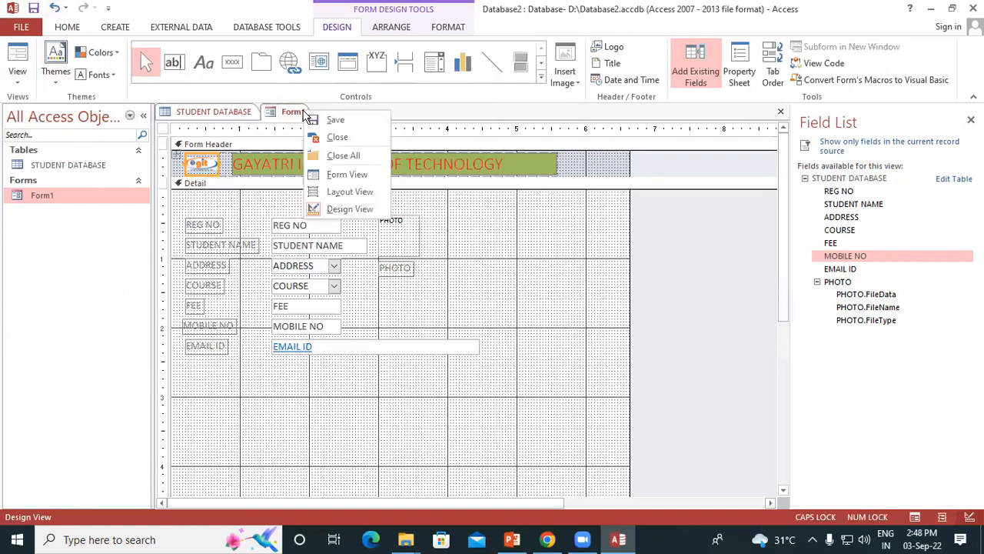
left_click(336, 137)
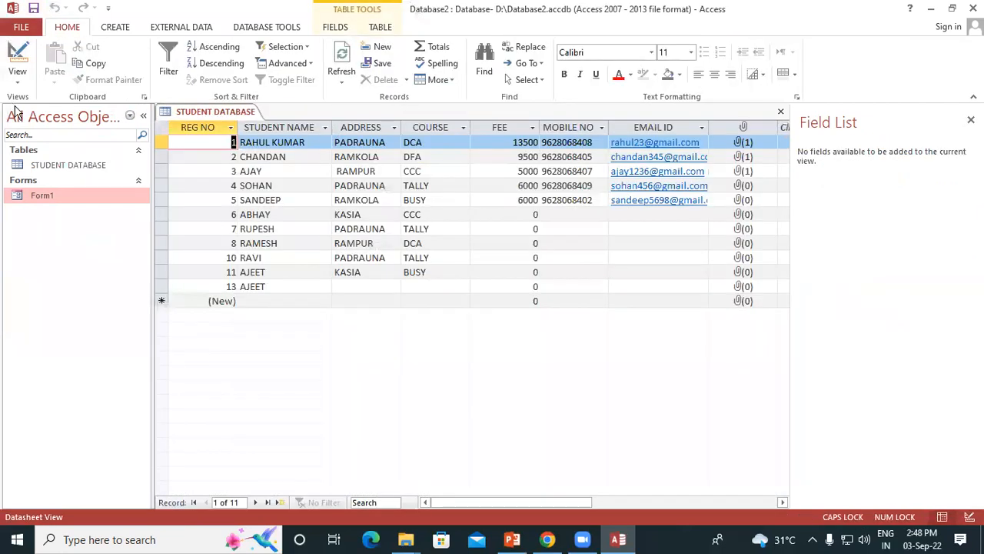
Reopen Form1 in Form View to check the header with logo and title, and save the form
left_click(63, 169)
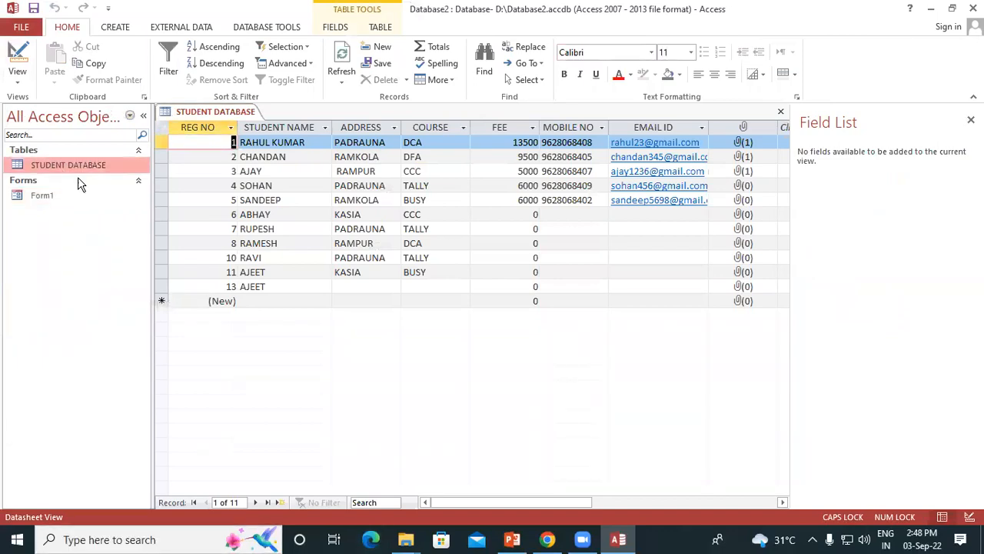
double_click(67, 197)
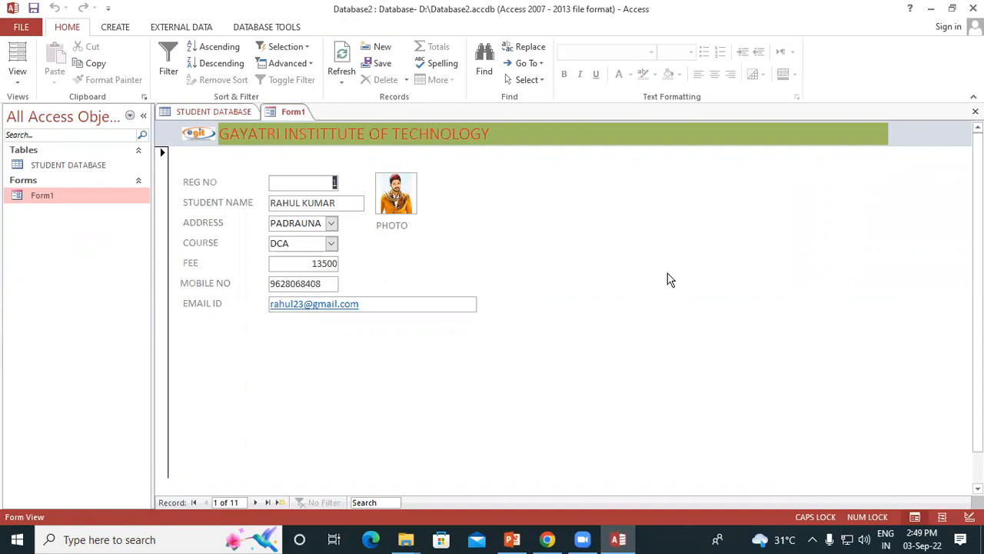
right_click(299, 112)
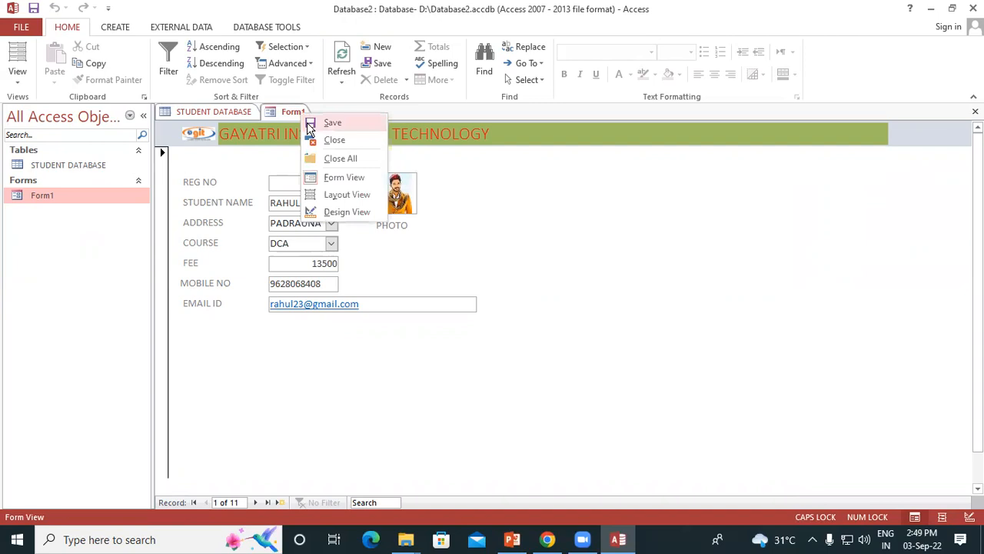
left_click(323, 123)
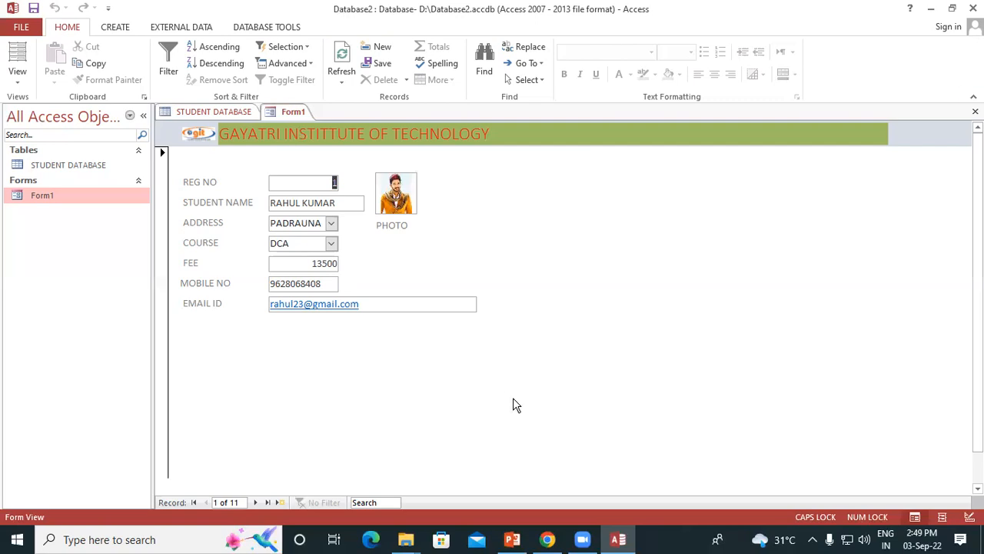
right_click(285, 113)
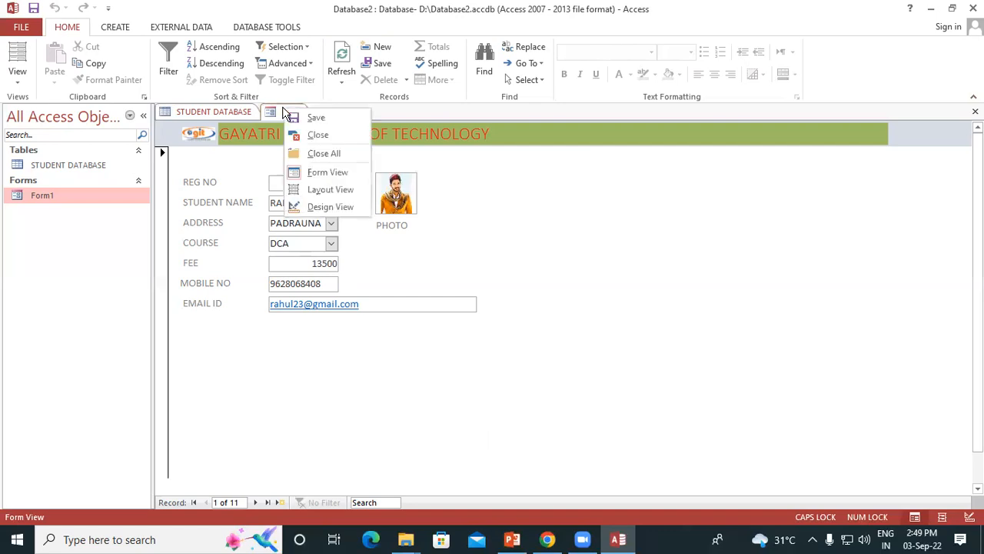
left_click(330, 118)
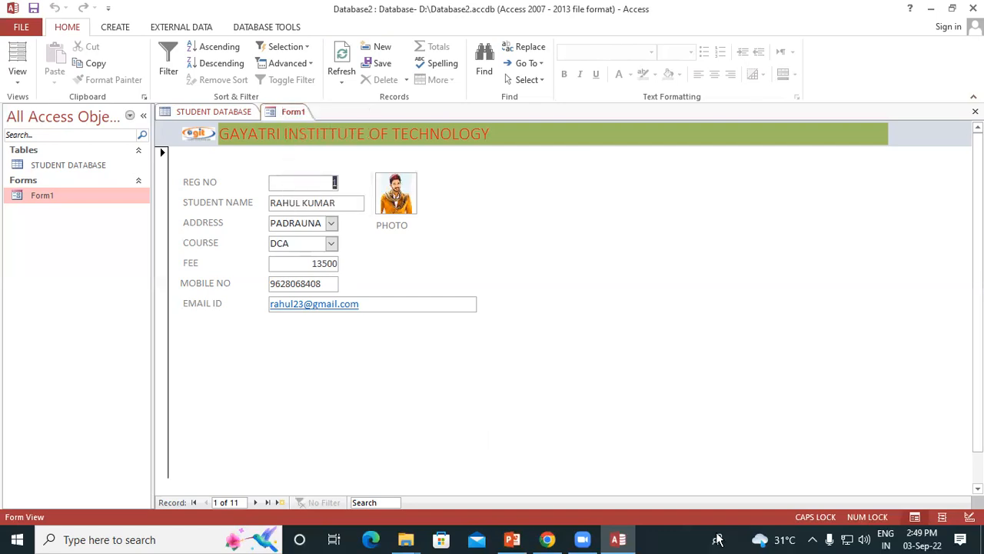